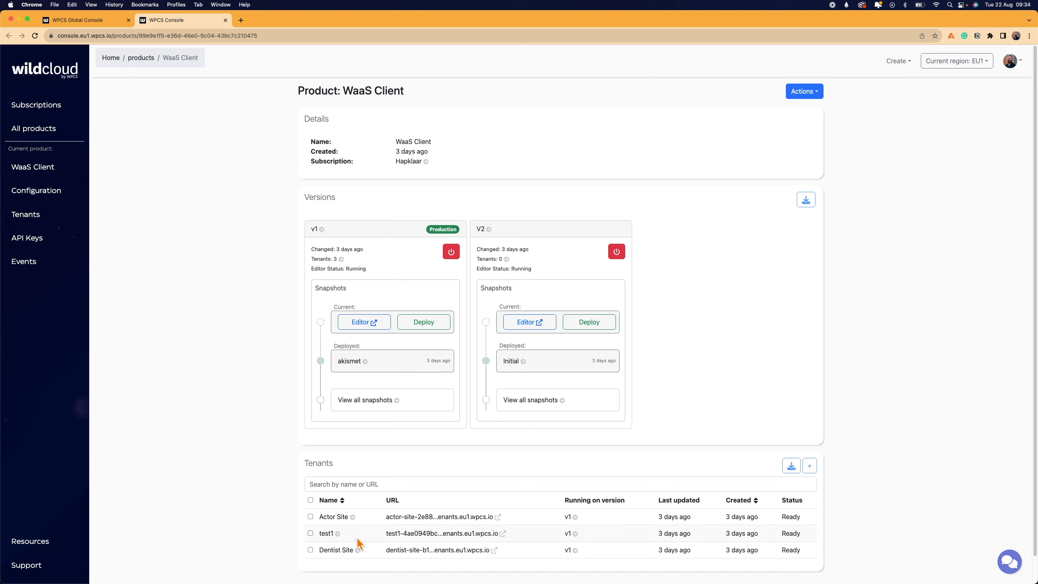
View the live websites of the Actor Site and Dentist Site tenants in separate tabs and close both
right_click(405, 519)
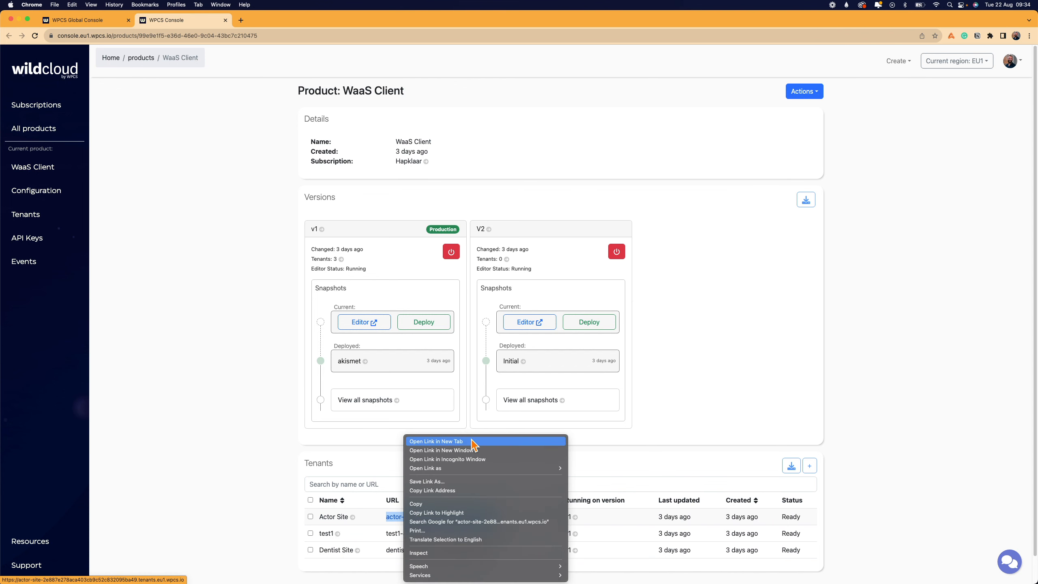
click(466, 441)
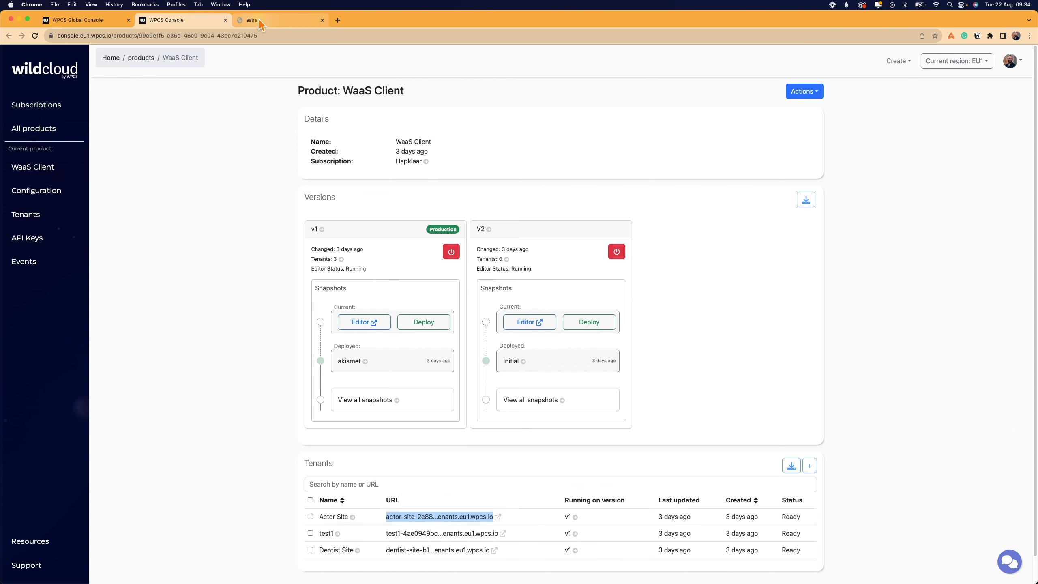
click(258, 21)
click(162, 20)
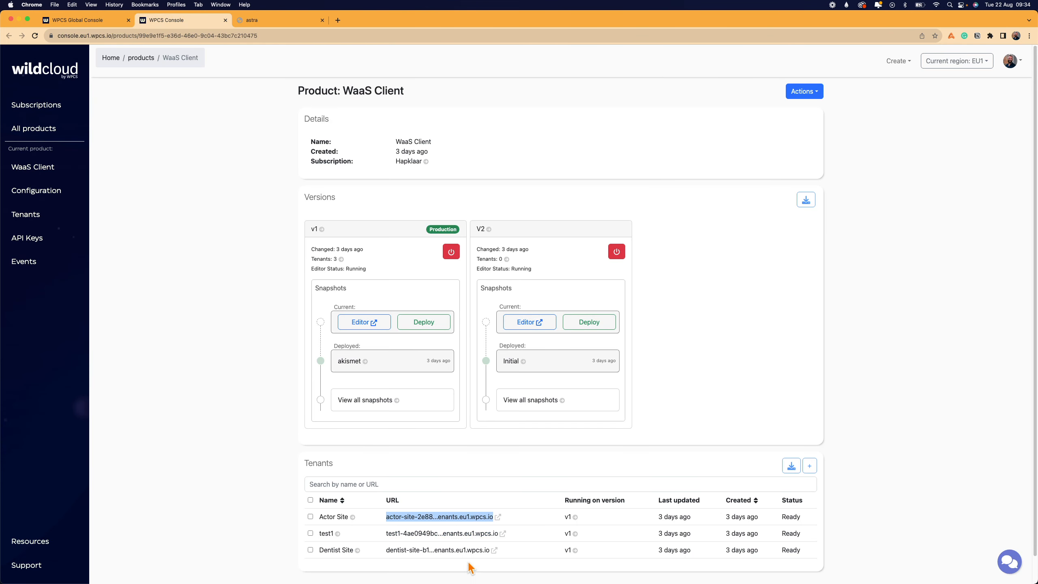
right_click(470, 550)
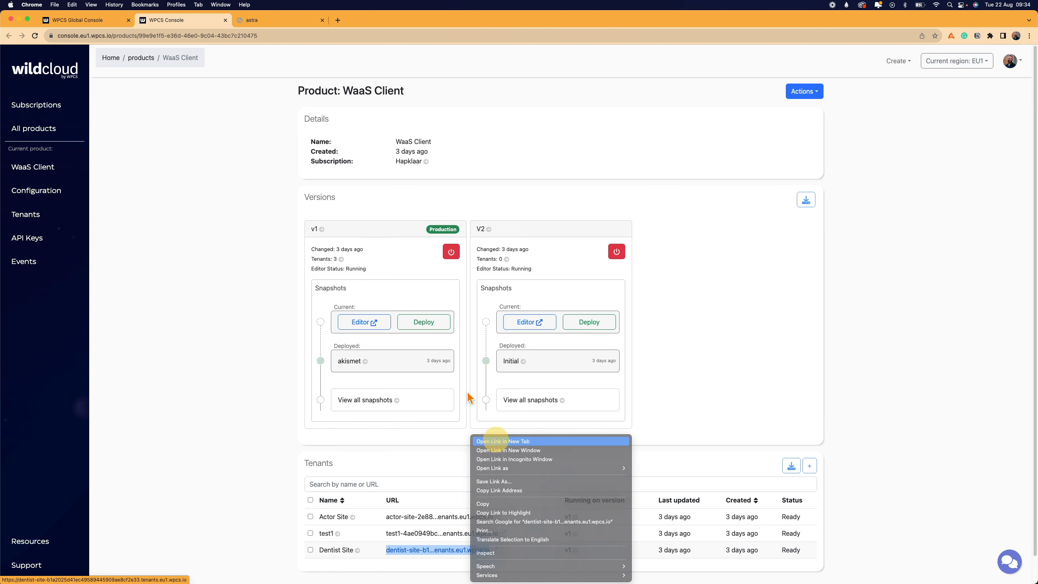
click(495, 440)
click(359, 21)
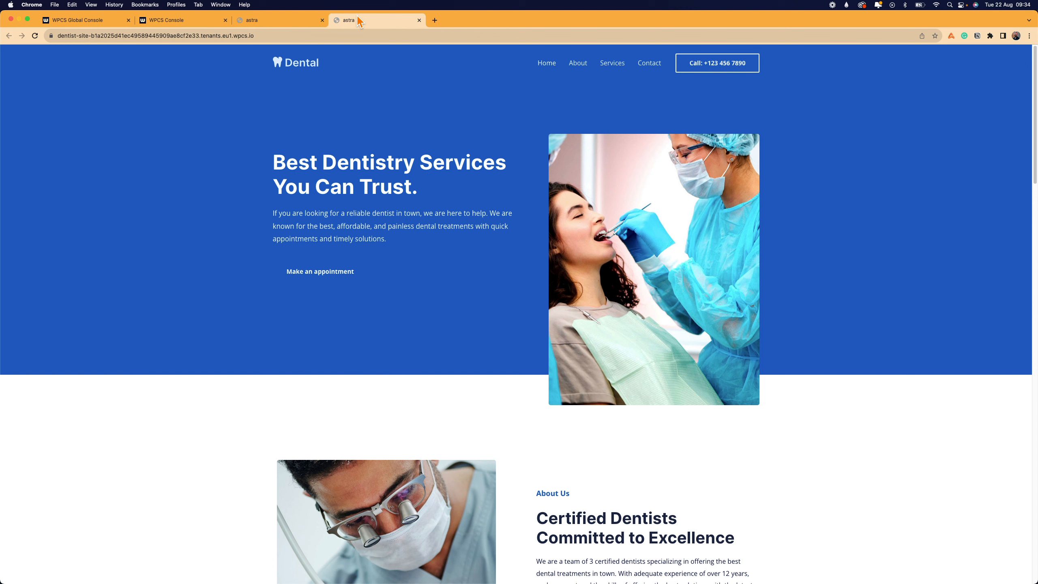
click(322, 20)
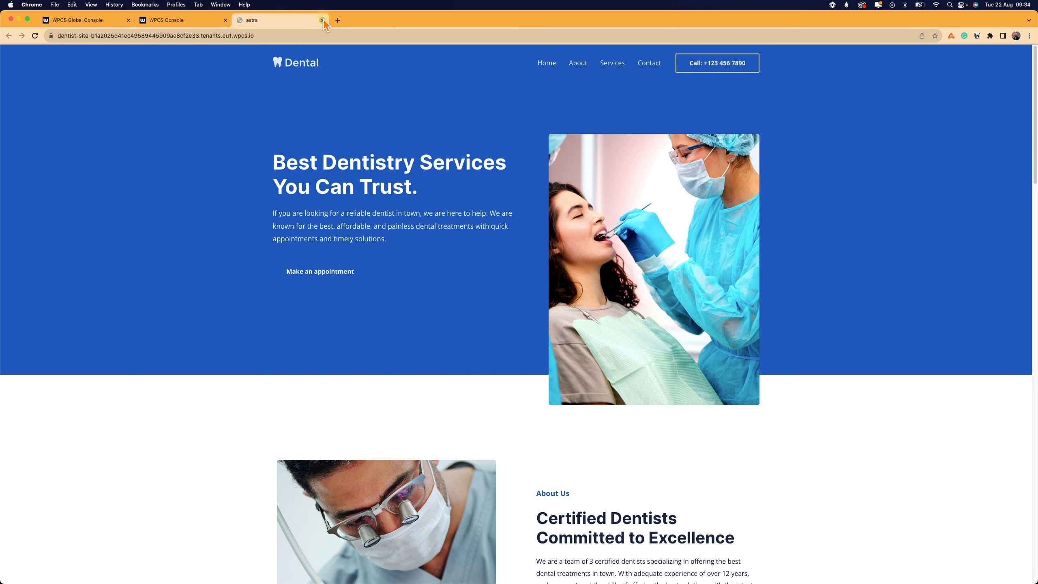
click(322, 20)
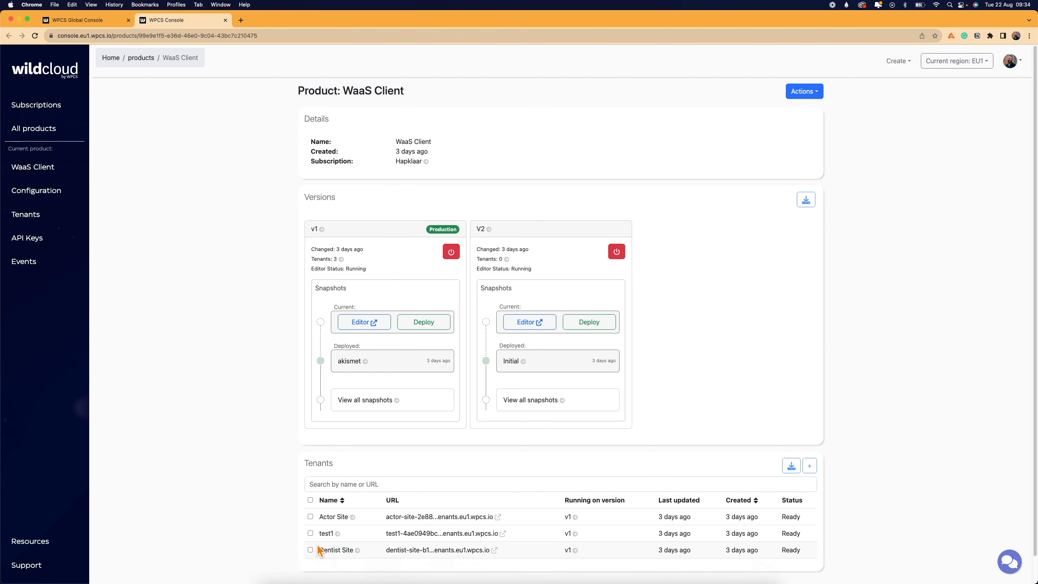
View the live website of the test1 tenant in a separate tab and close it
right_click(427, 534)
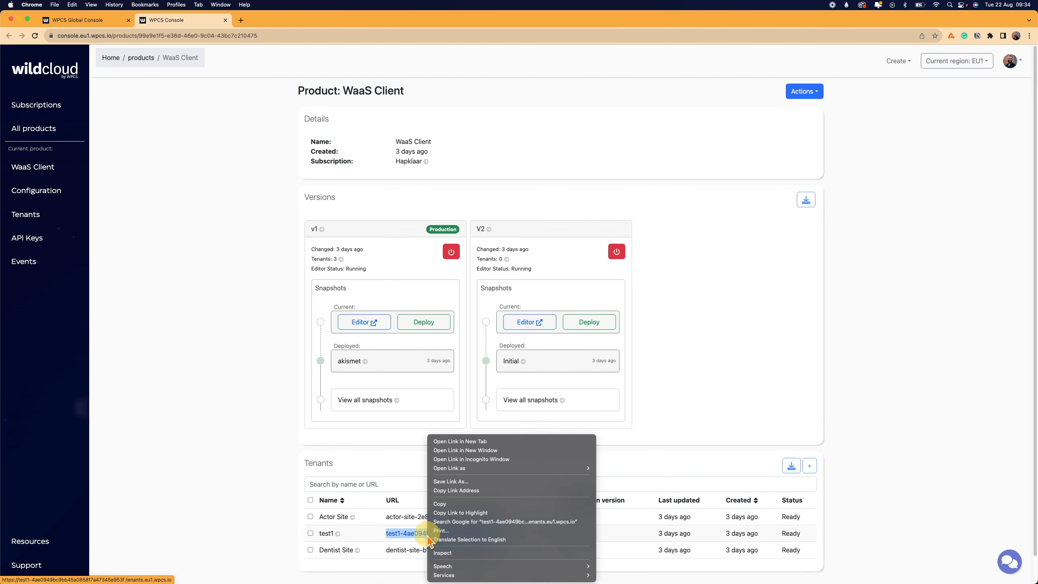
click(478, 441)
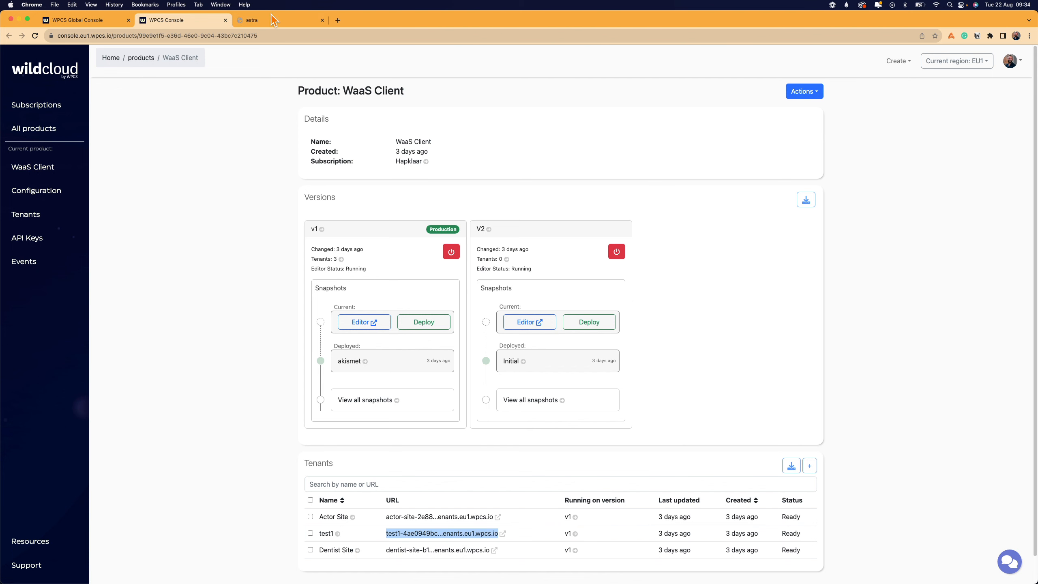
click(274, 20)
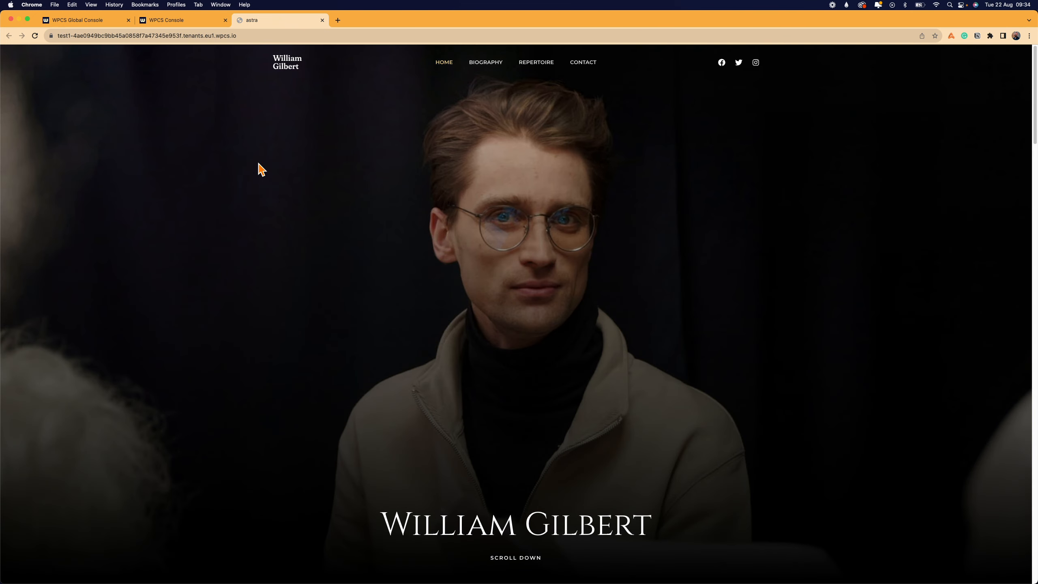
click(322, 20)
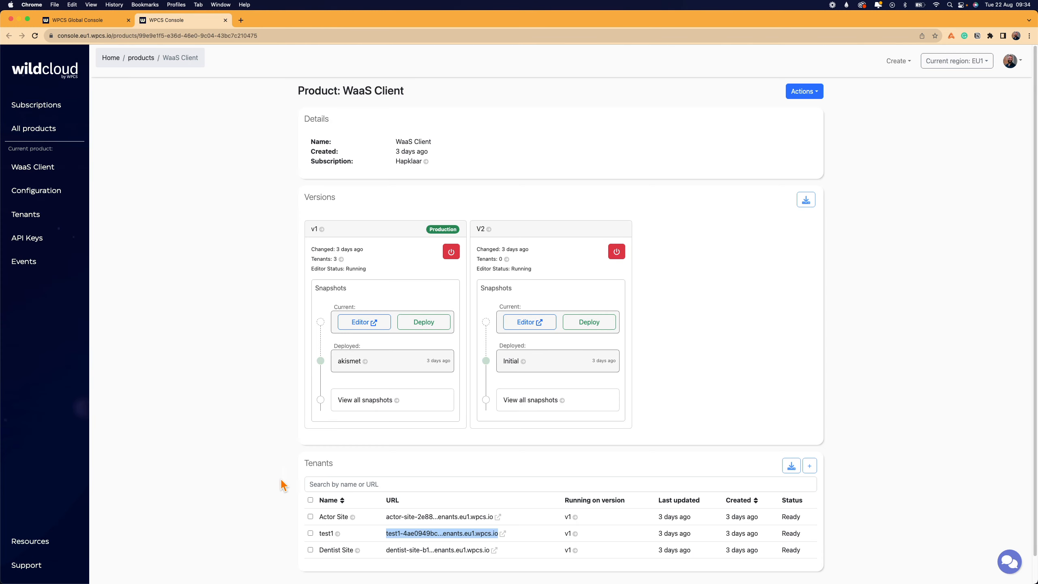
click(248, 471)
Open the tenant detail pages of Actor Site, test1 and Dentist Site, each in its own browser tab
right_click(325, 517)
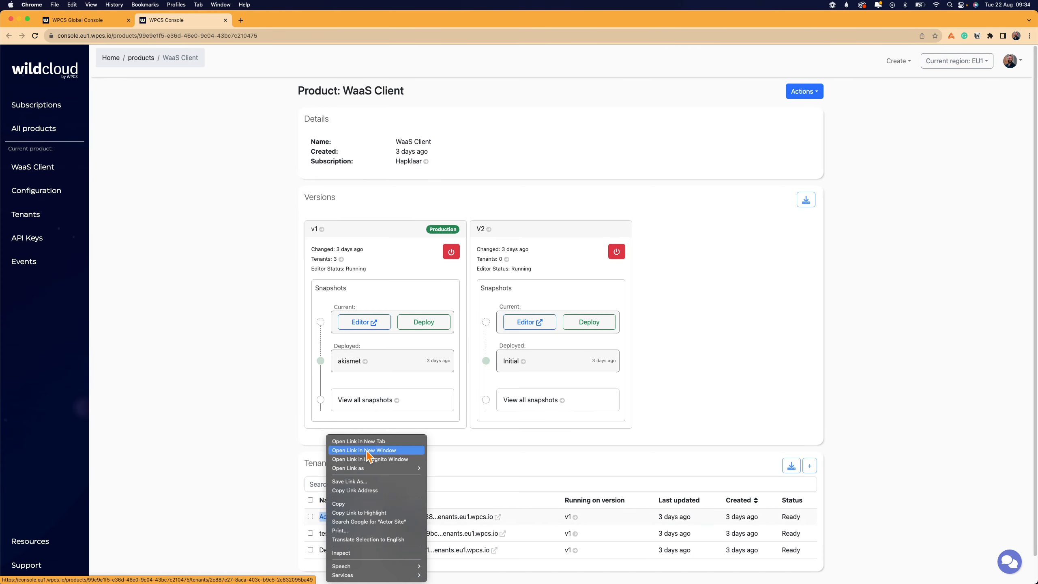
click(366, 445)
right_click(325, 533)
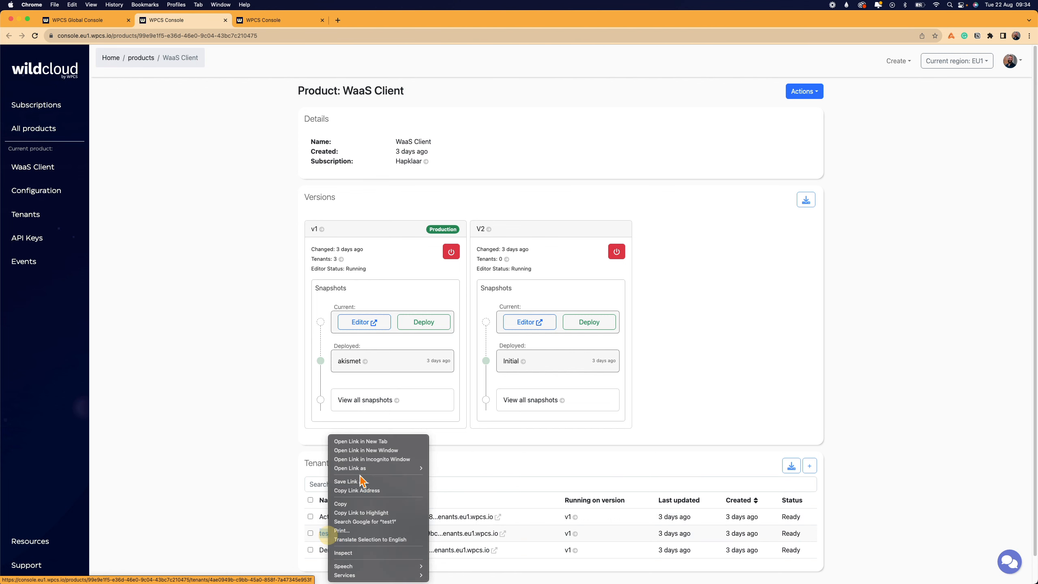
click(364, 441)
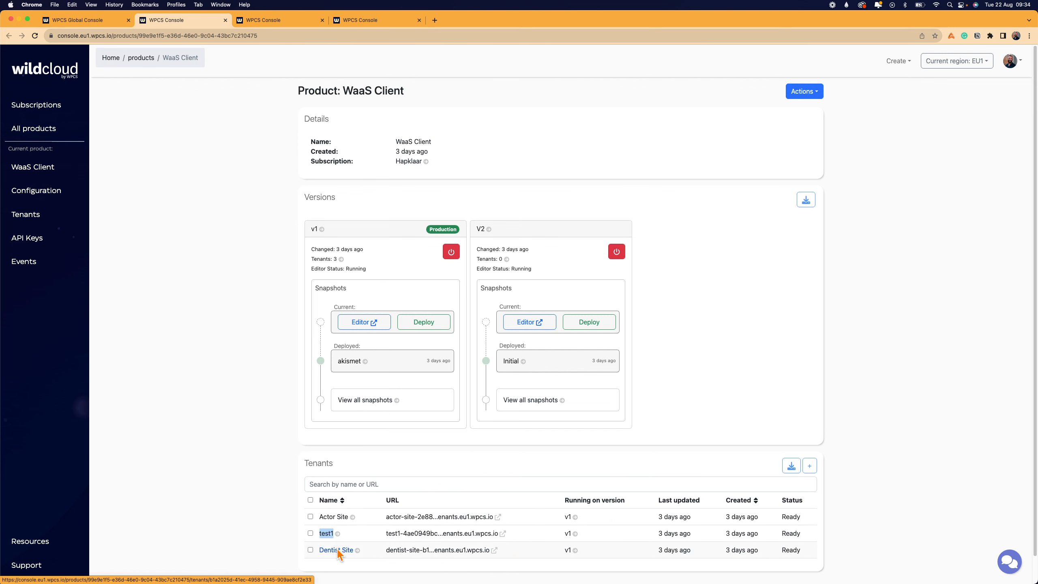
right_click(336, 549)
click(372, 441)
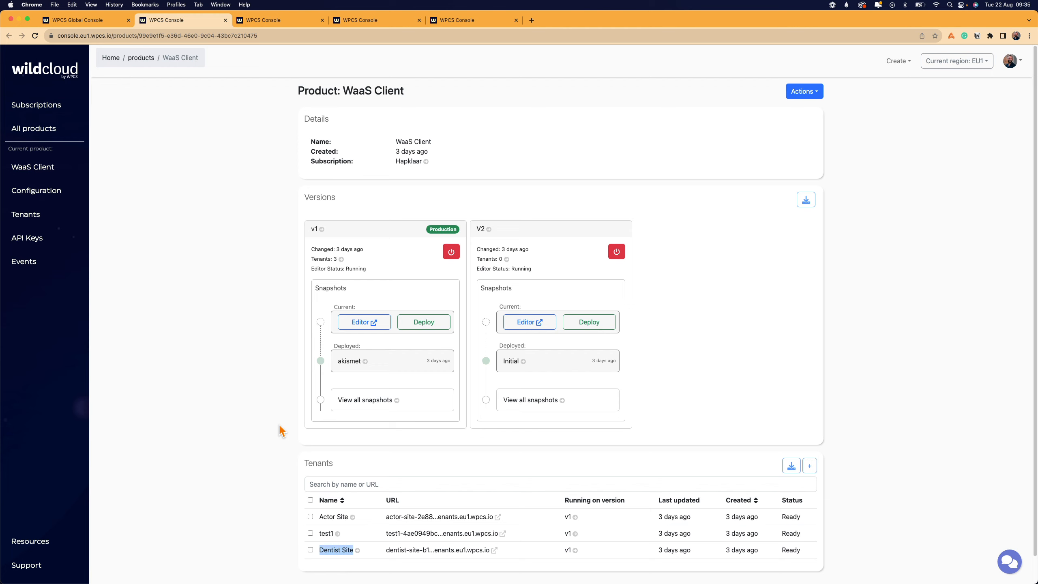
Examine the WordPress plugin statuses of the Actor Site, test1 and Dentist Site tenants, and return to the WaaS Client product page
click(282, 20)
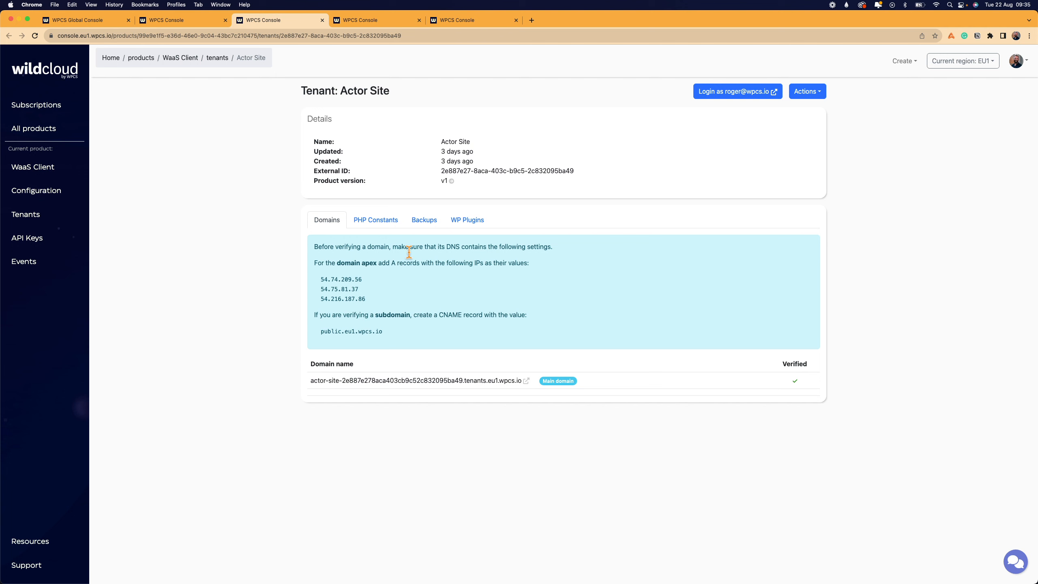
click(481, 222)
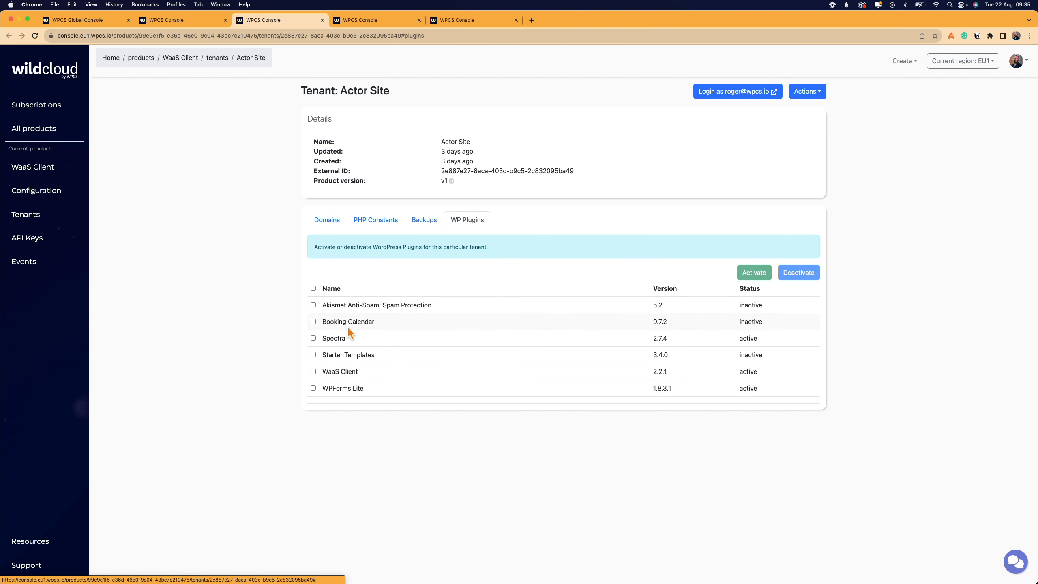
click(389, 21)
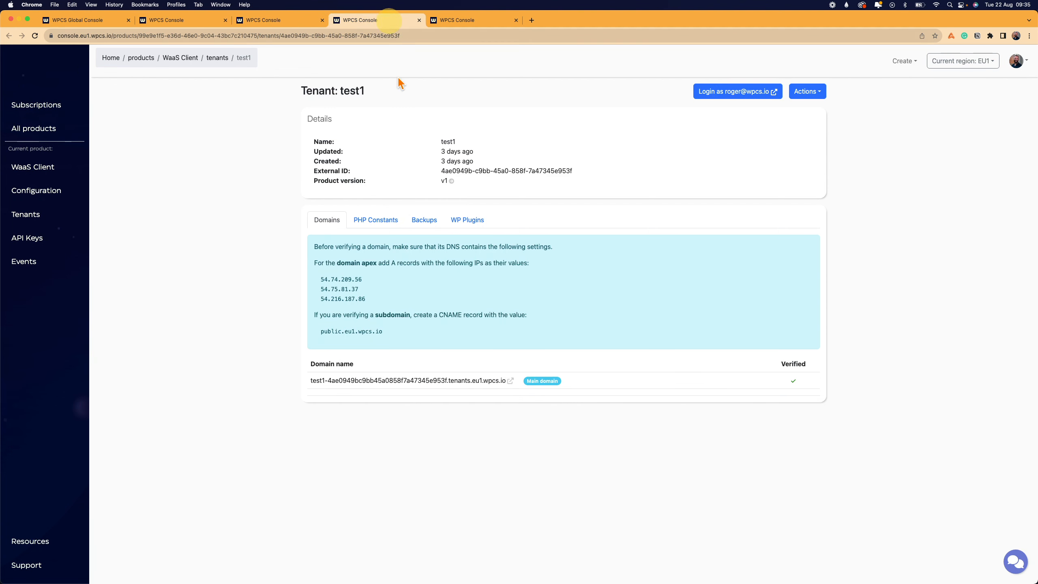
click(470, 221)
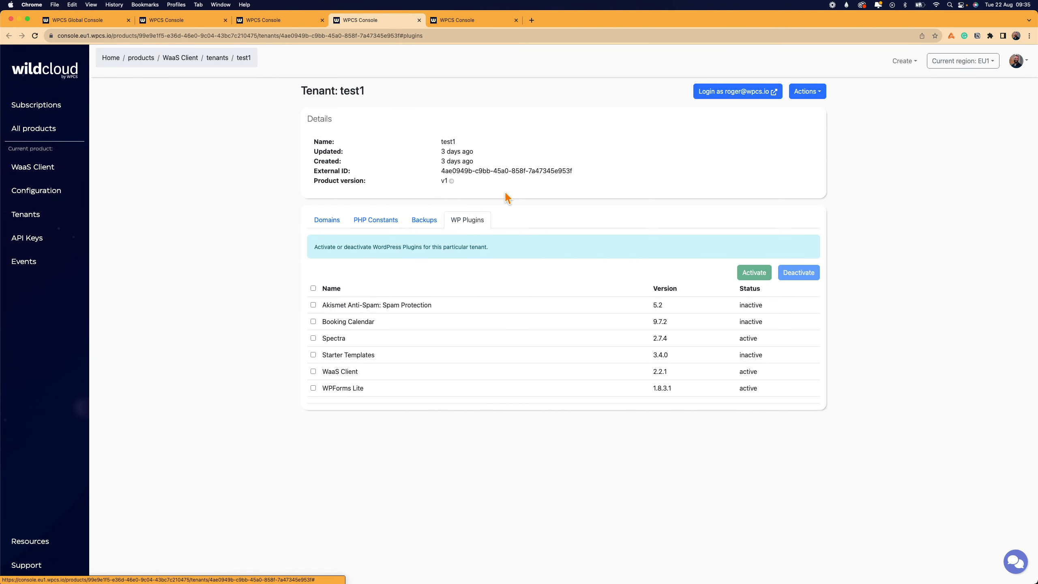
click(496, 22)
click(467, 221)
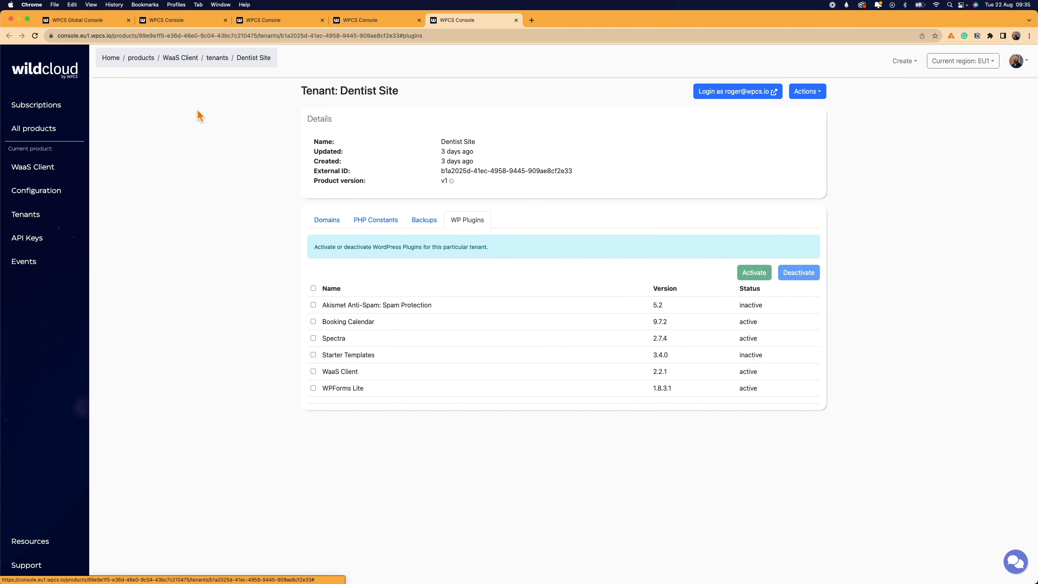
click(186, 22)
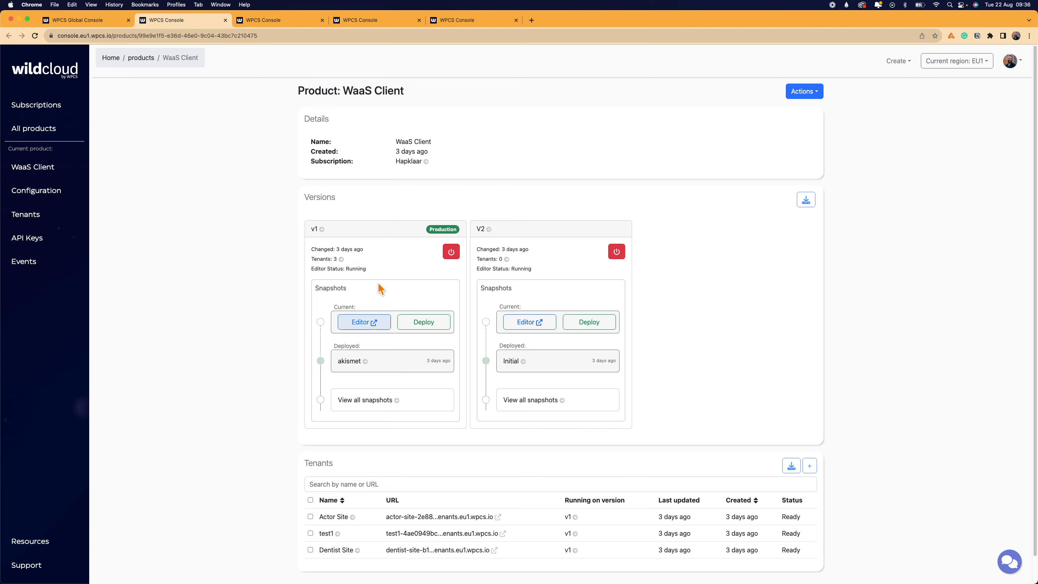
Open the WordPress editor of version v1 and display its installed plugins
click(375, 322)
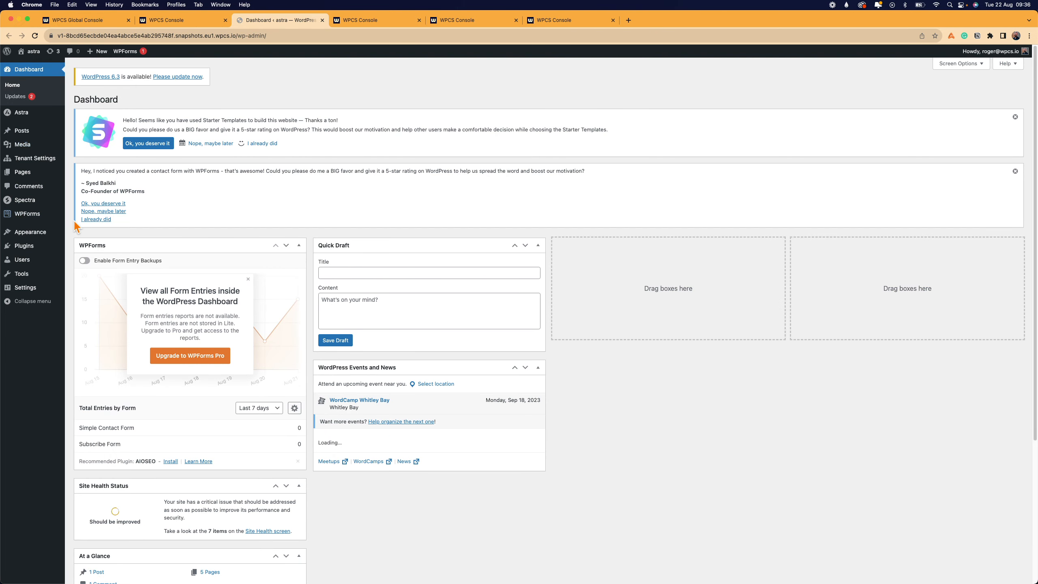
mouse_move(35, 250)
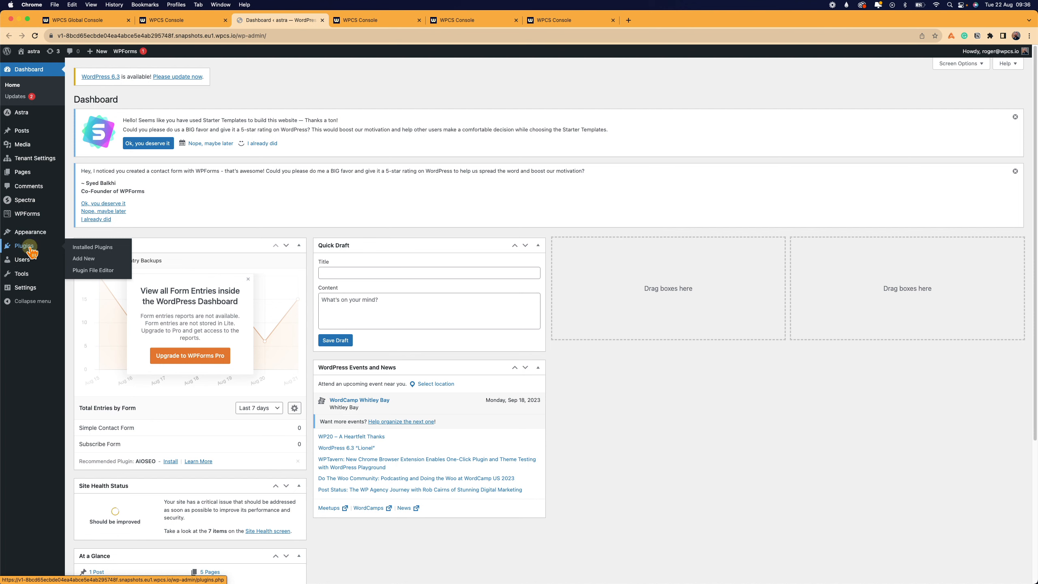
click(28, 246)
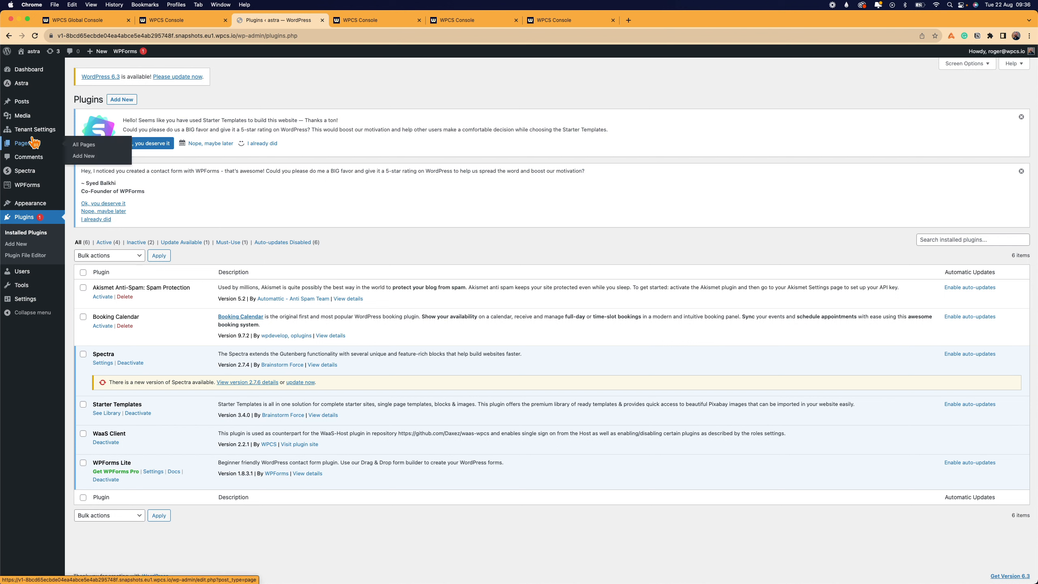
mouse_move(39, 134)
mouse_move(45, 107)
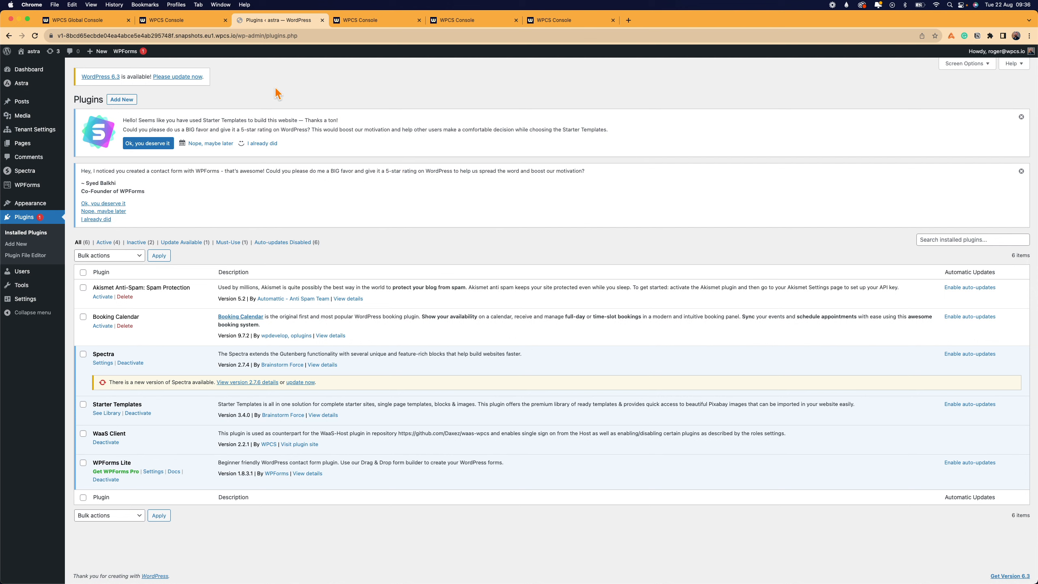
View the snapshot deployment form of version v1 in the console and close it without submitting
click(200, 20)
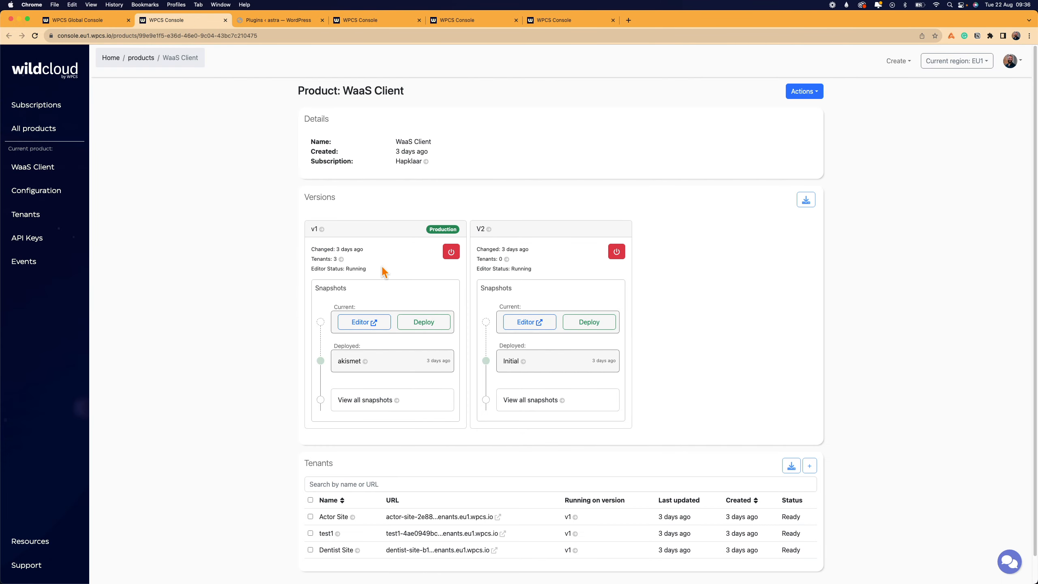
click(424, 323)
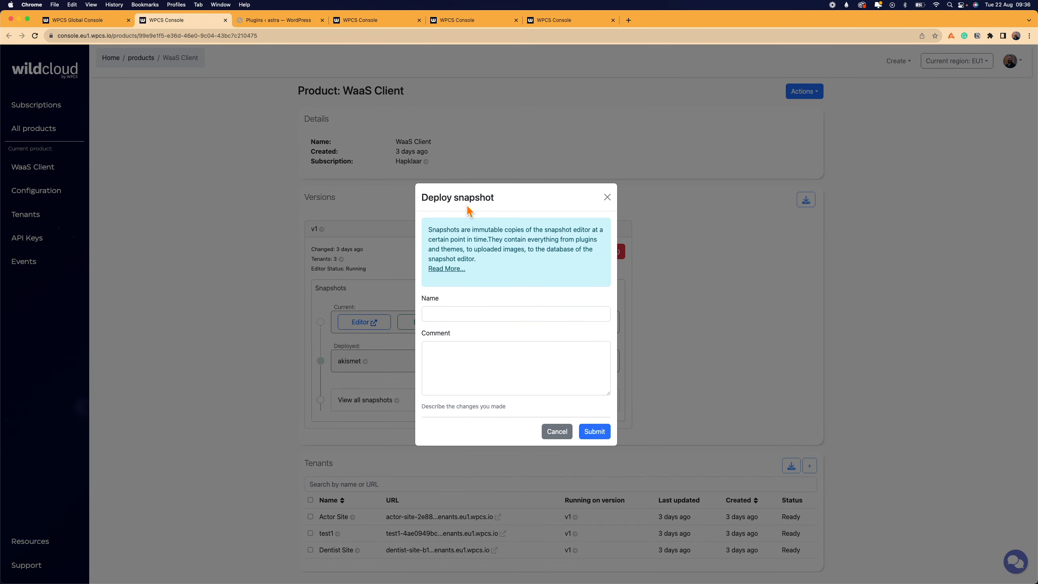
click(607, 198)
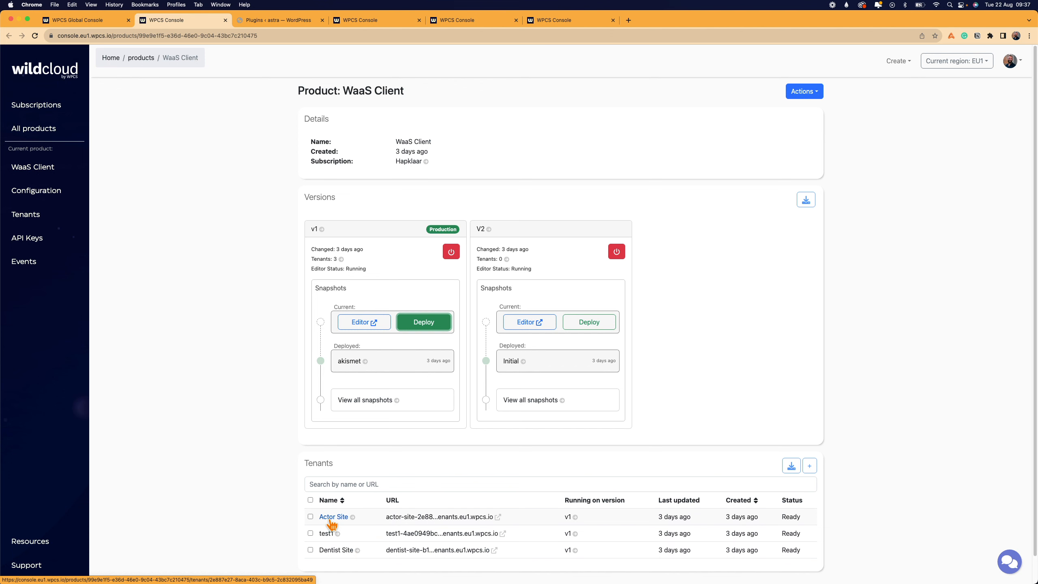
Install the Jetpack – WP Security, Backup, Speed, & Growth plugin in the WordPress editor of version v1
click(275, 20)
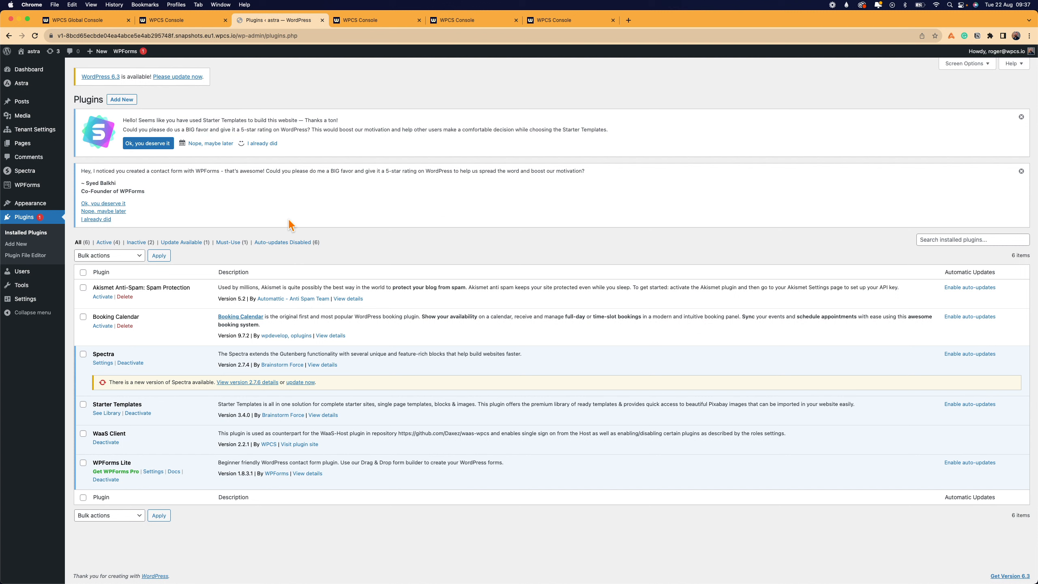
click(125, 100)
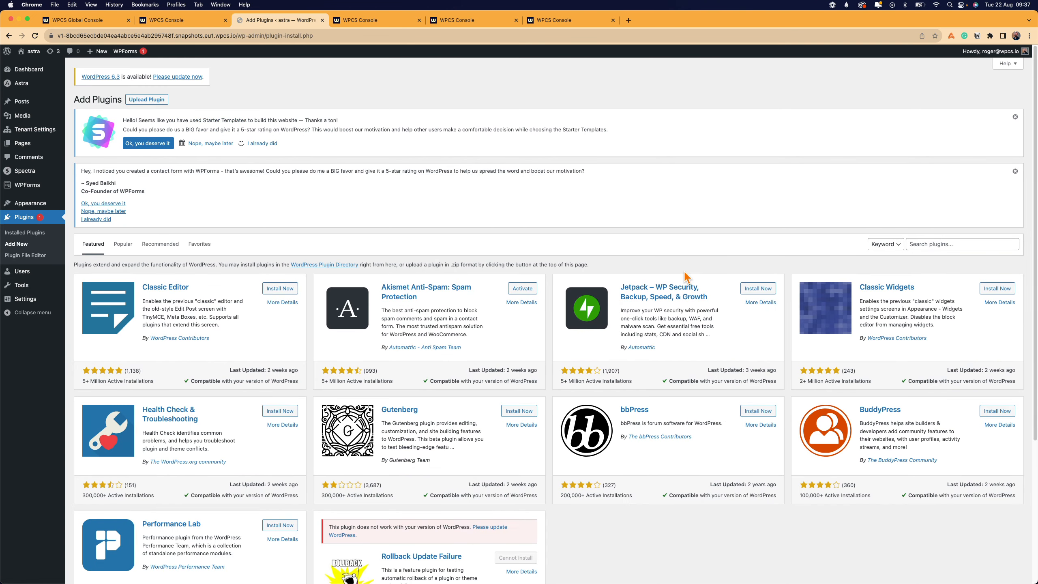
click(756, 289)
Recheck the plugin lists on the Actor Site, test1 and Dentist Site tenant pages, and return to the WaaS Client product page
click(175, 23)
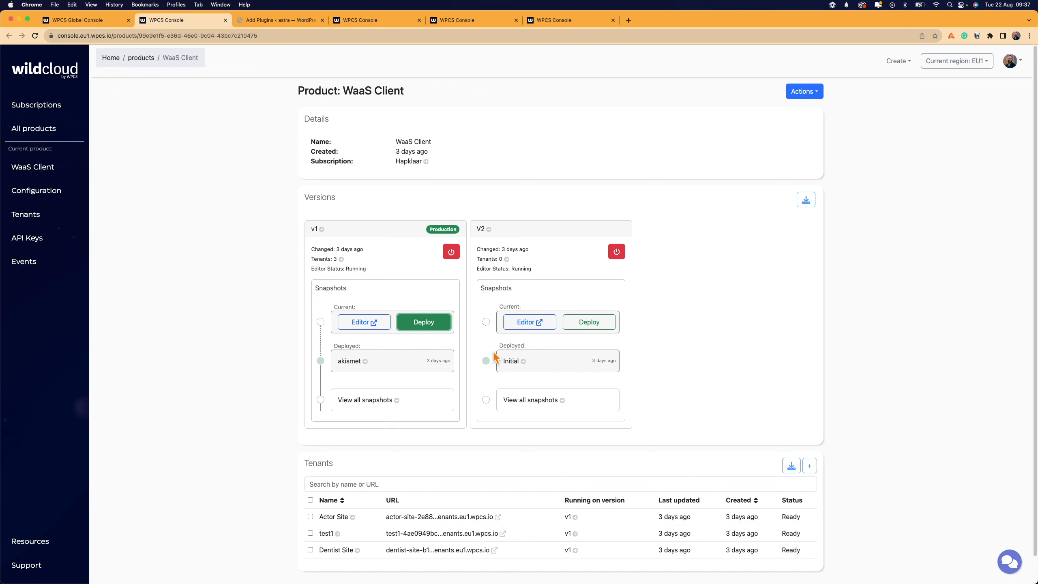
click(377, 23)
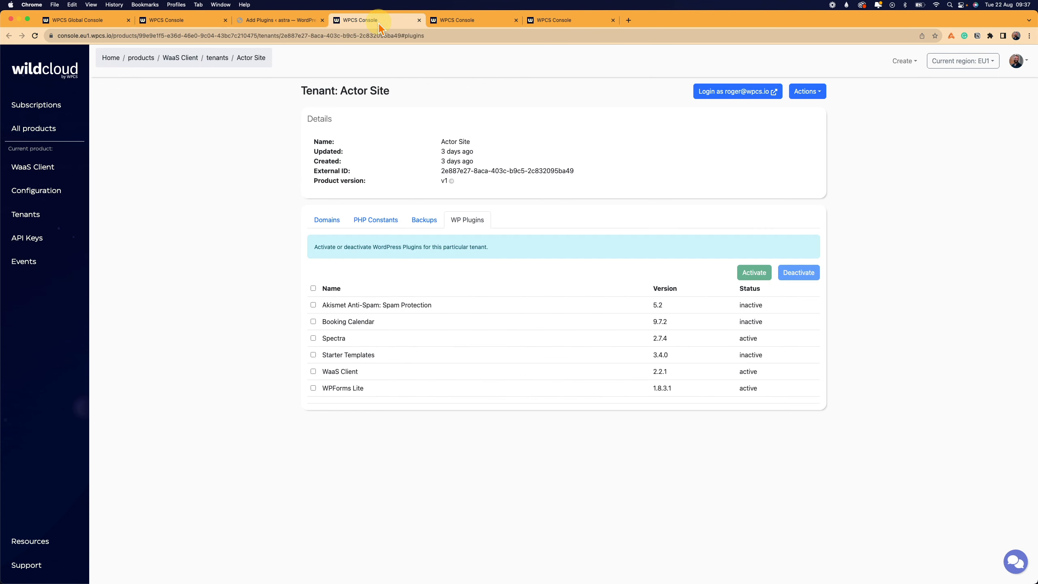
click(461, 20)
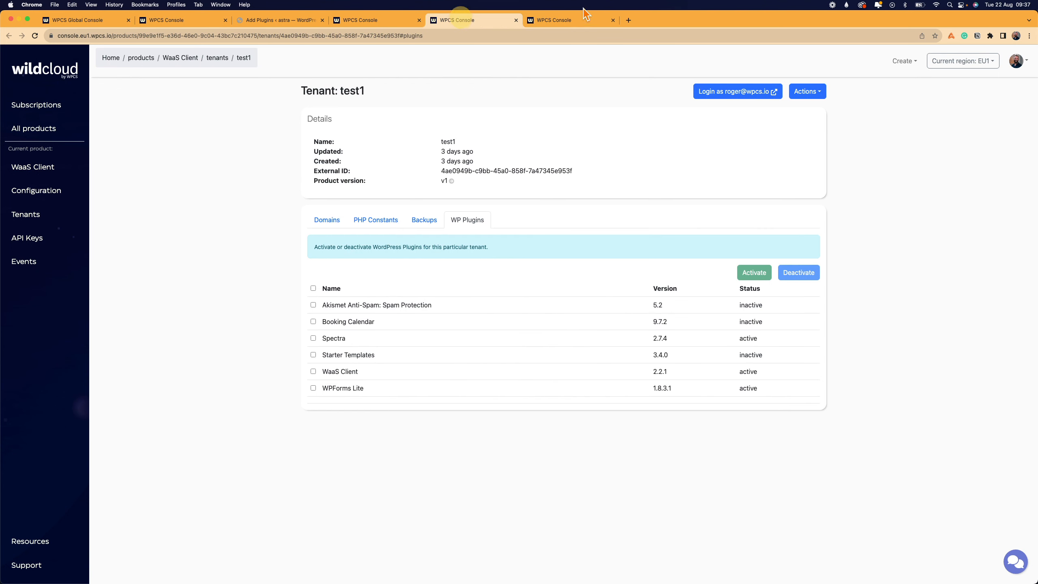
click(569, 23)
click(170, 21)
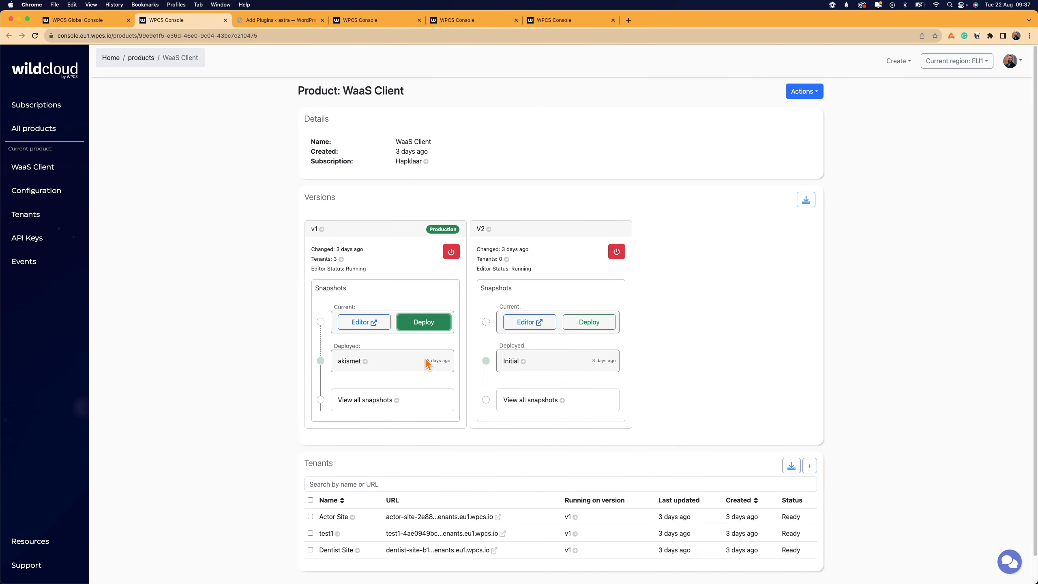
Deploy a snapshot of version v1 named JetPack with the comment "JetPack installed"
click(424, 322)
click(446, 316)
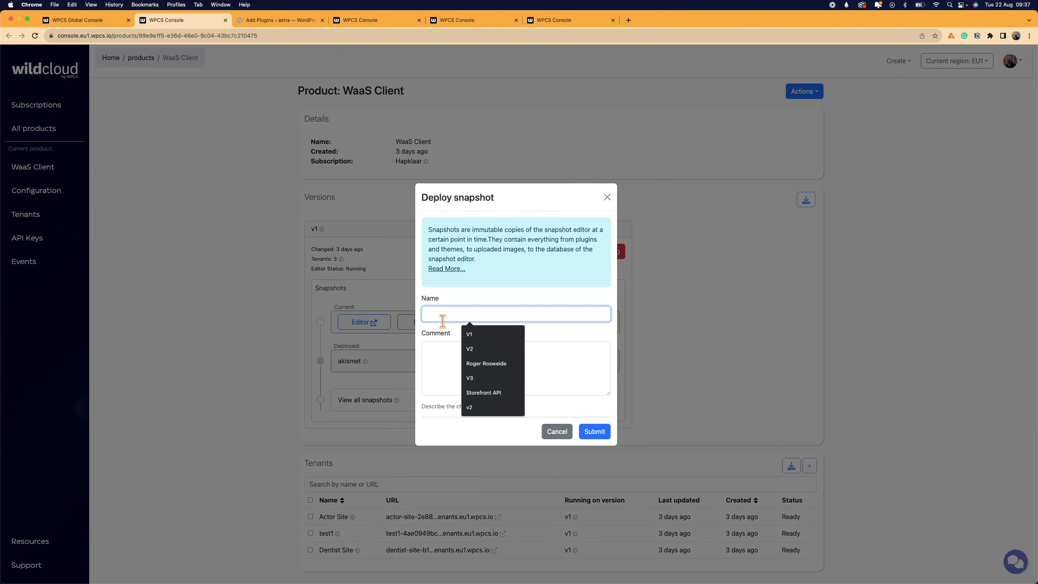
text(JetPack)
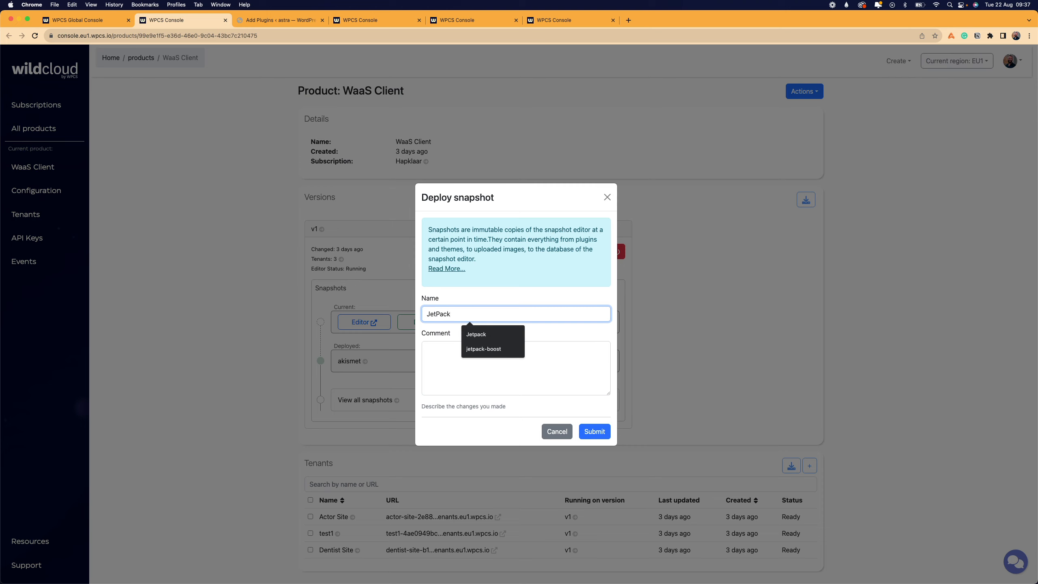
key(super+a)
key(super+c)
click(465, 380)
key(super+v)
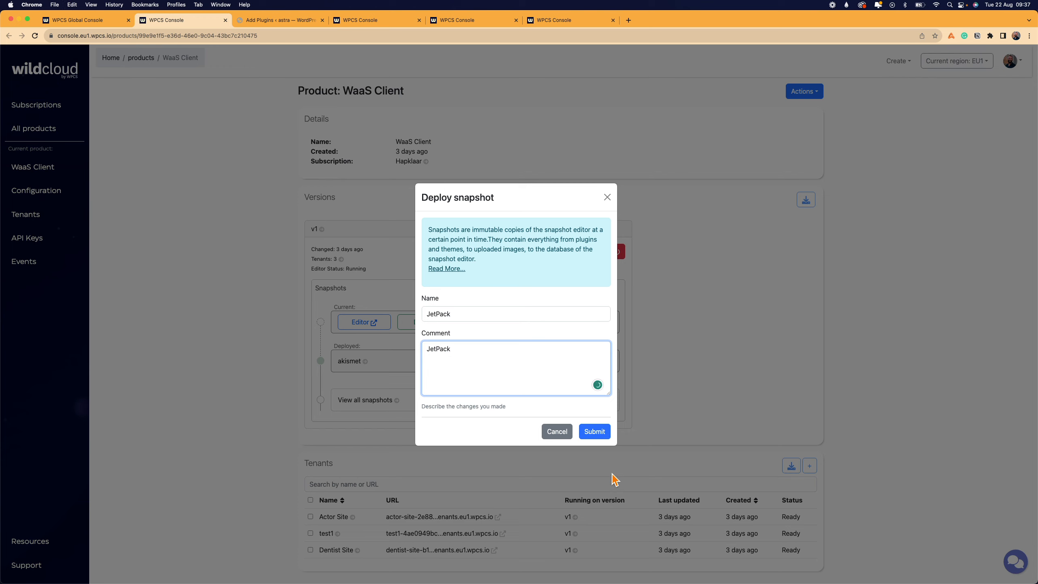
text(installed)
click(603, 435)
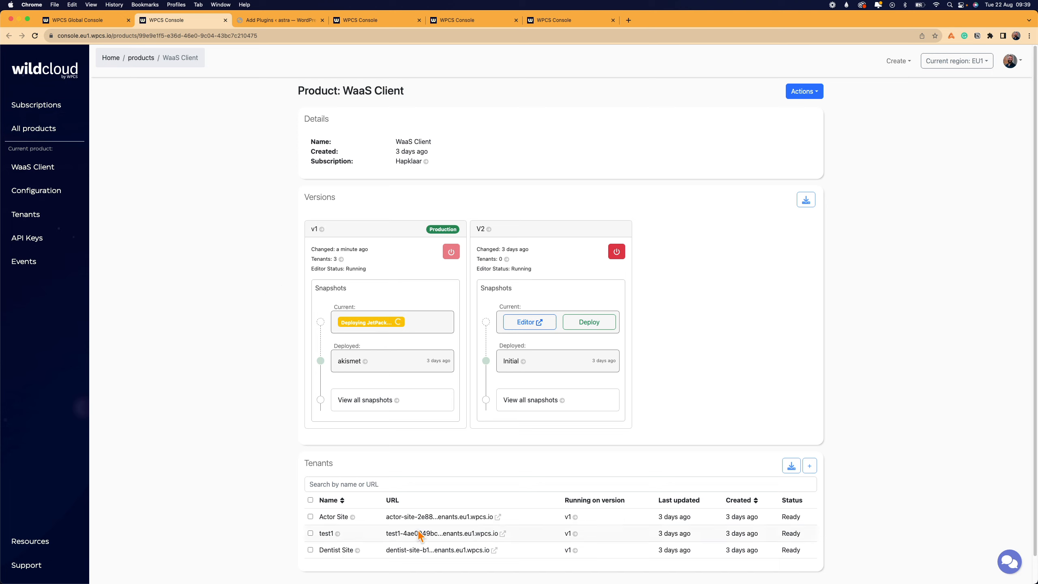
Open the Actor Site and Dentist Site tenant websites separately, look through the Dentist Site homepage and close it
right_click(431, 518)
click(455, 439)
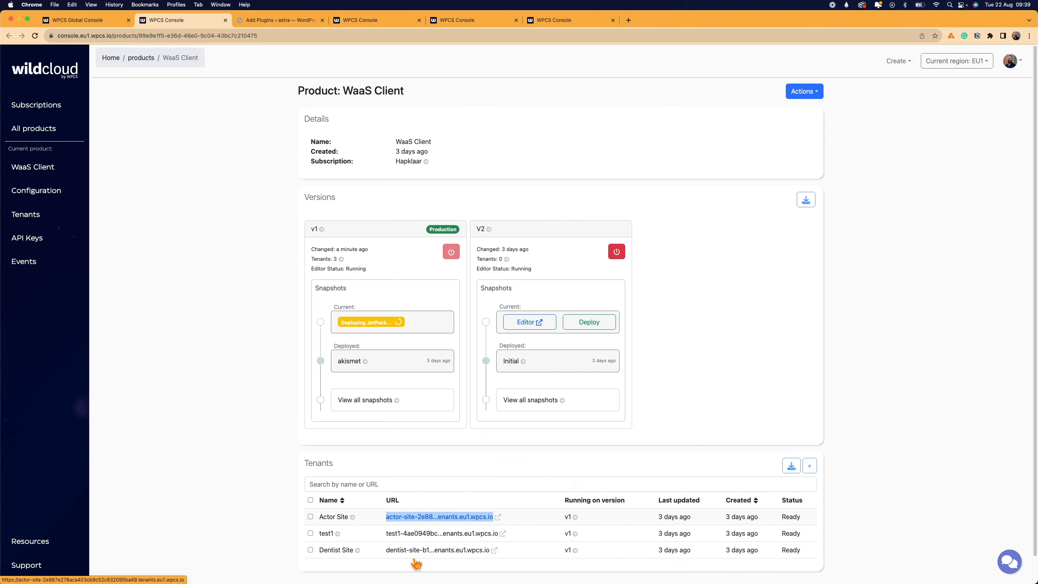
right_click(425, 551)
click(454, 448)
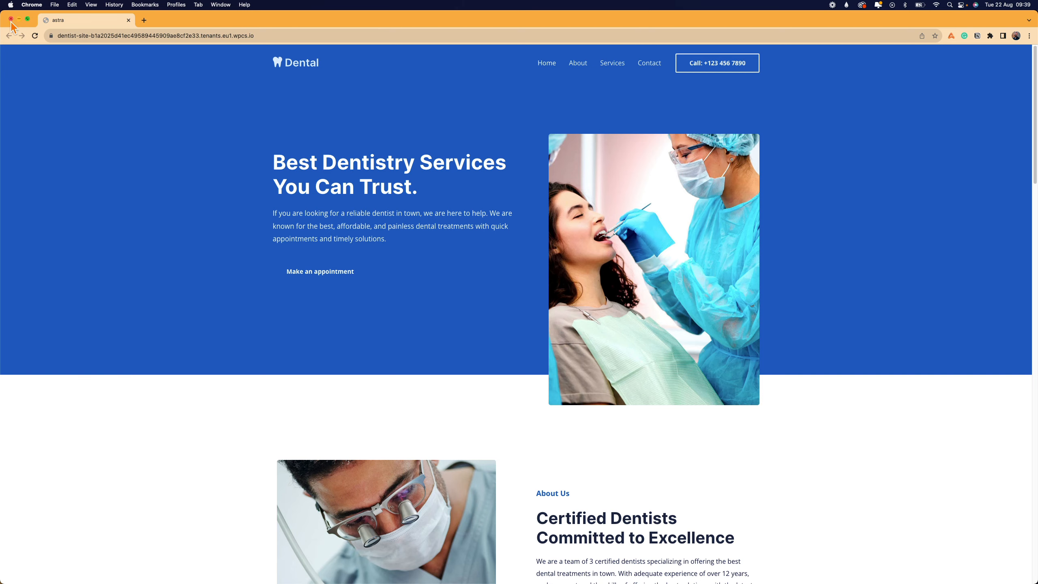
scroll(112, 396, down, 15)
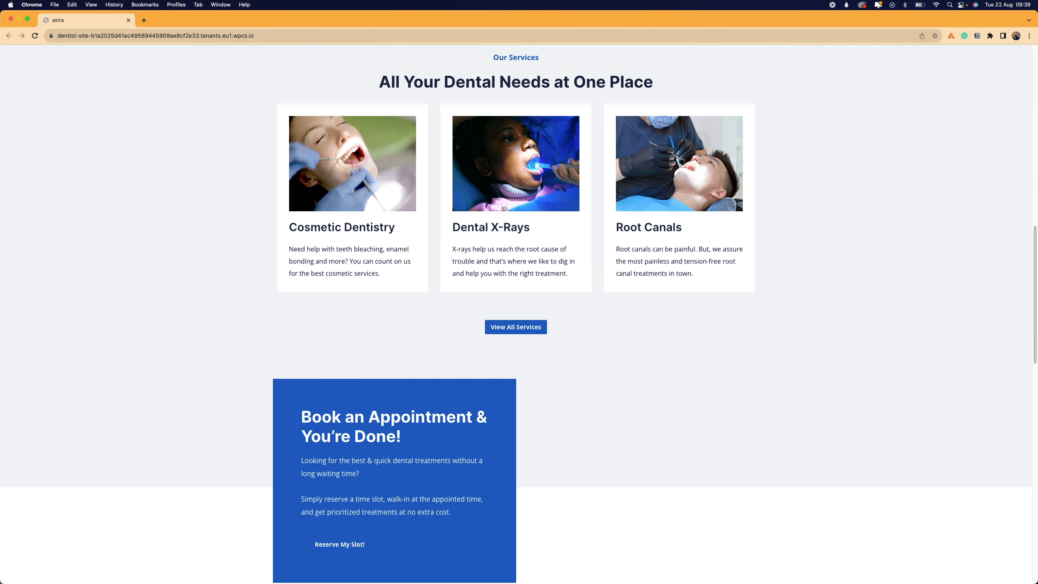
click(10, 18)
Look through the Actor Site homepage, close it and return to the WaaS Client product page
click(282, 19)
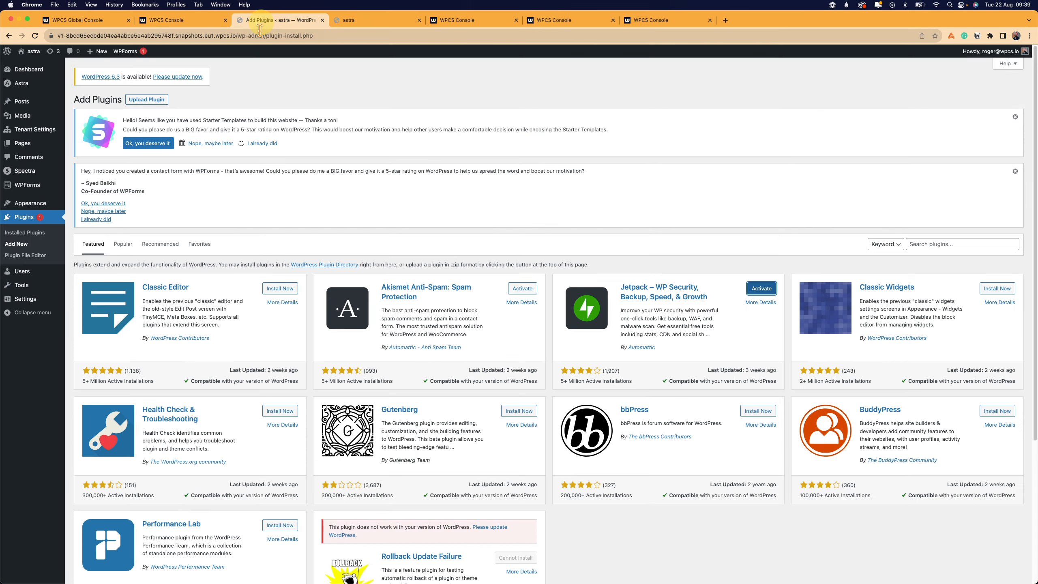
click(351, 19)
scroll(322, 362, down, 10)
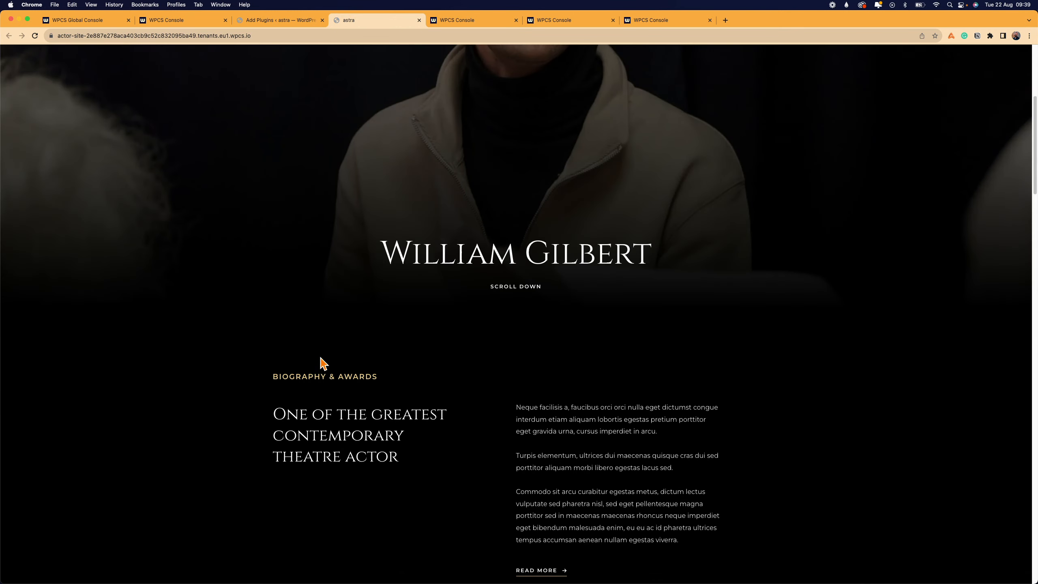
scroll(322, 362, down, 4)
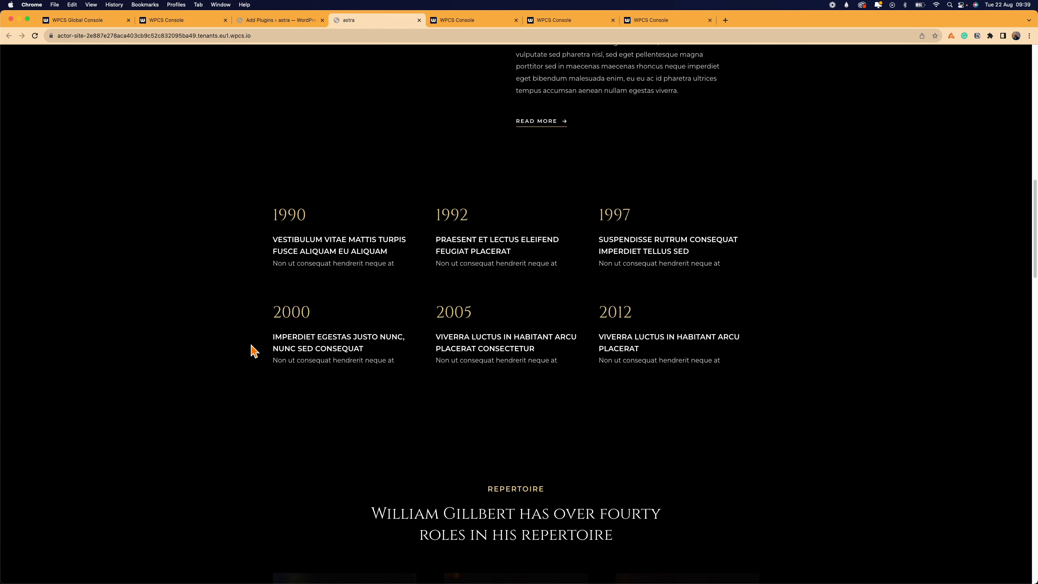
click(418, 20)
click(180, 20)
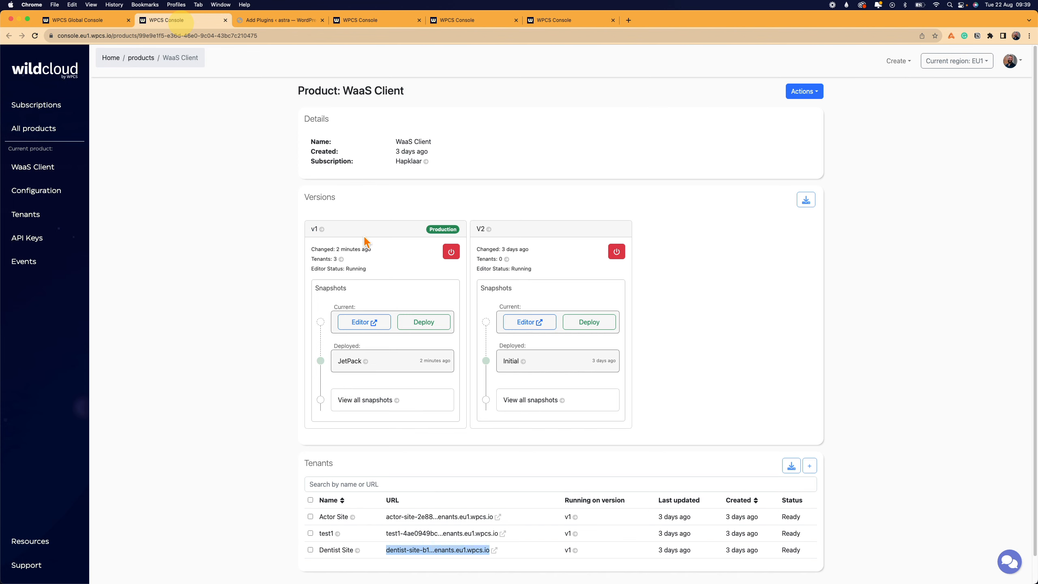
Reload the tenant plugin lists and check whether Jetpack is available on the Actor Site and test1
click(378, 19)
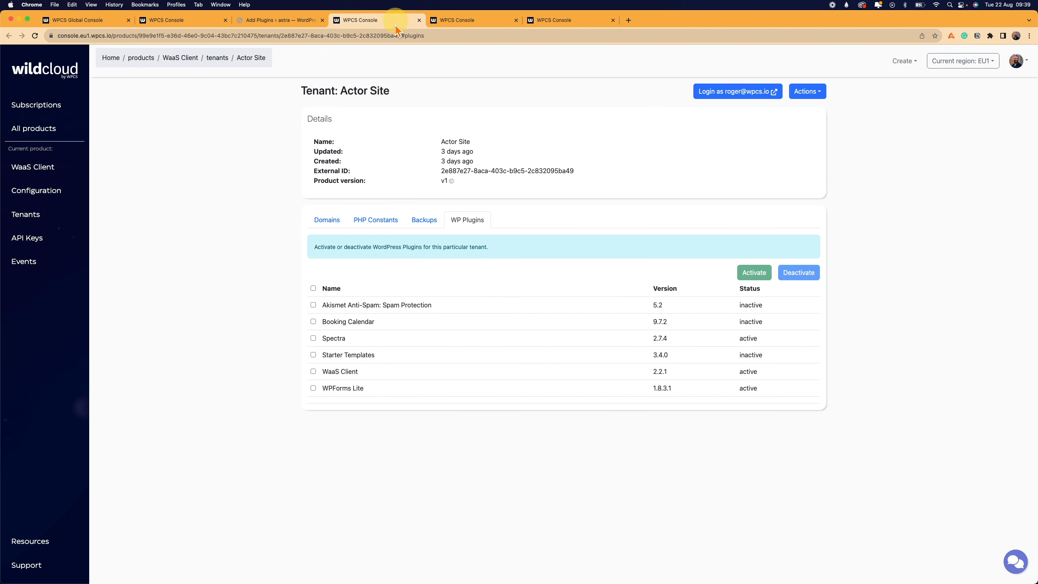
key(super+r)
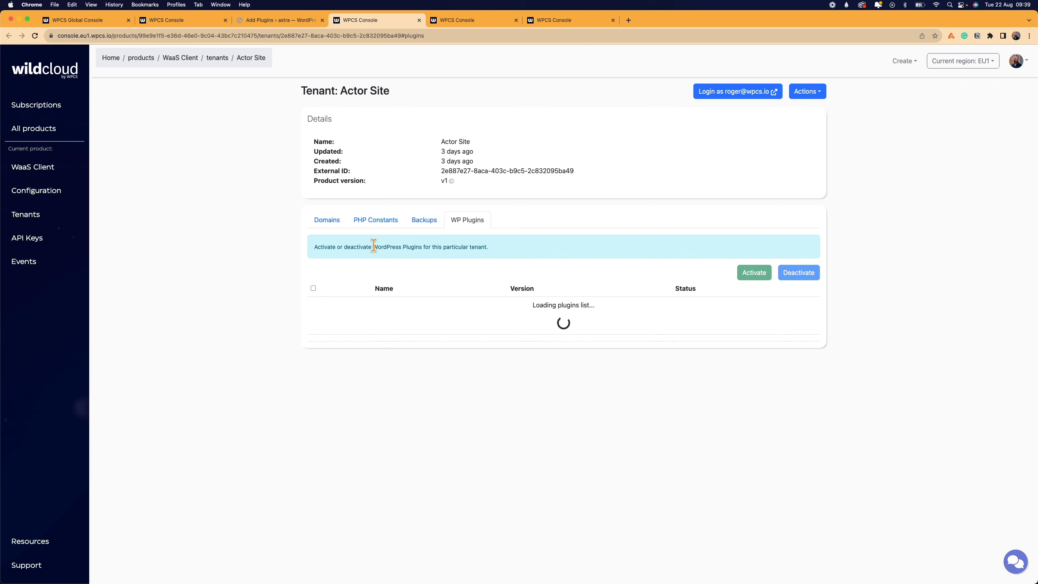
click(474, 20)
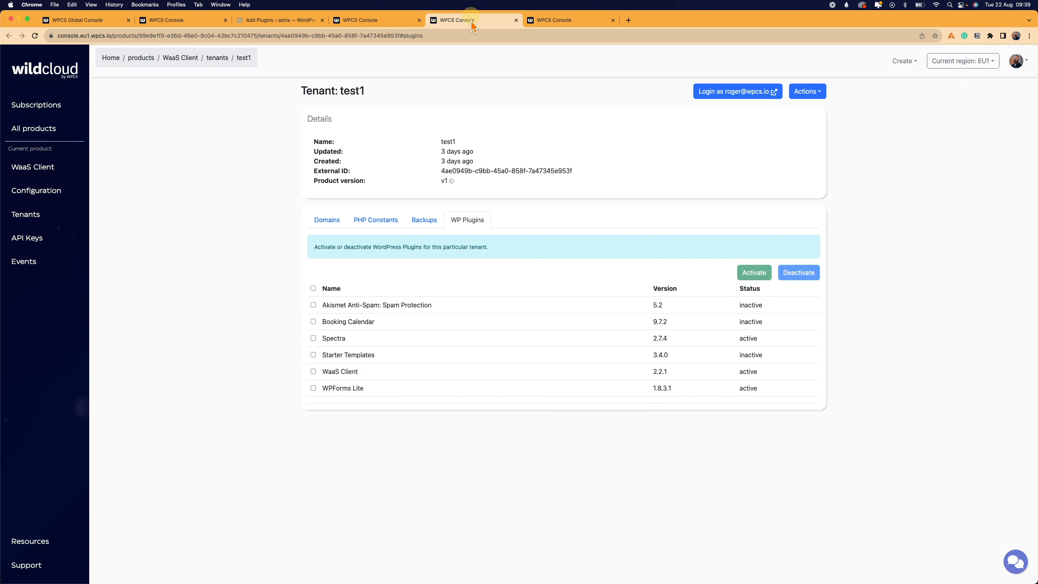
click(556, 21)
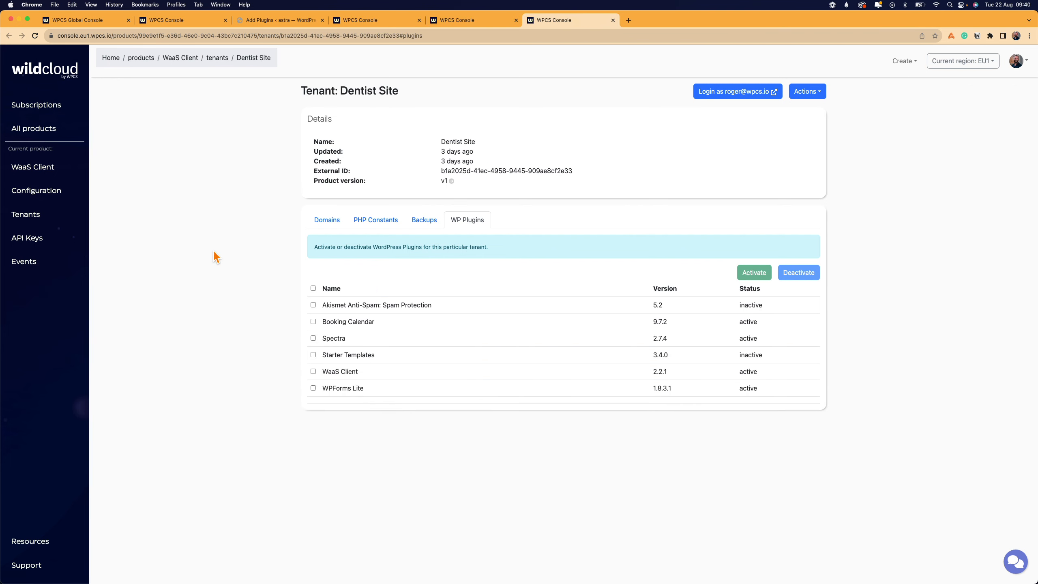
key(super+r)
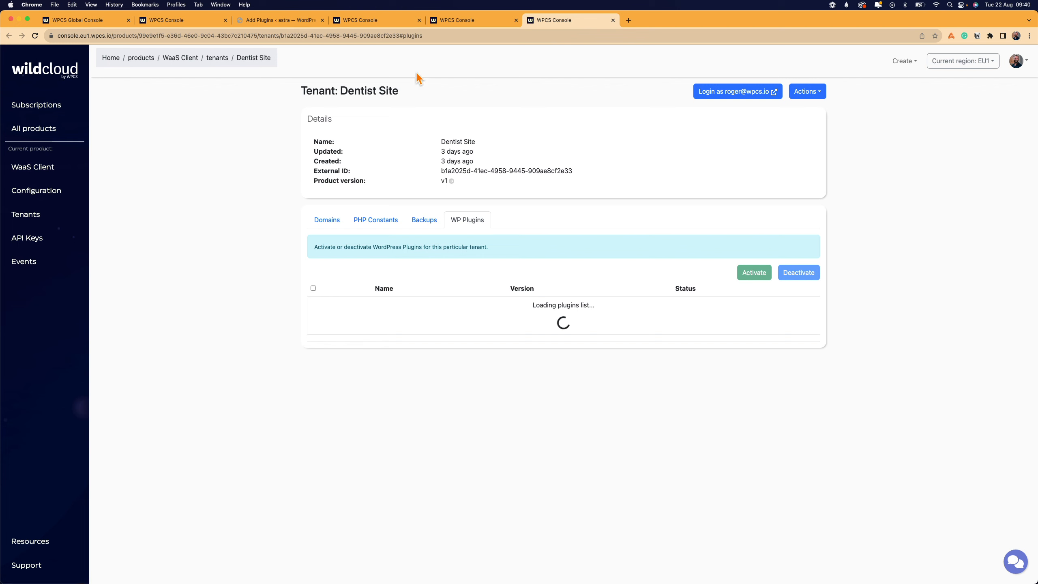
click(390, 24)
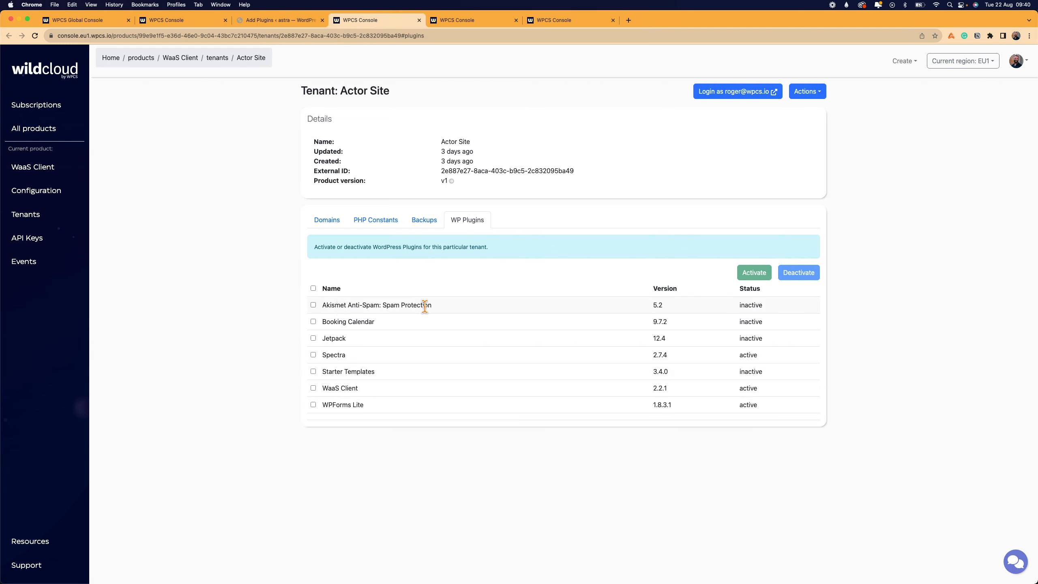
click(480, 21)
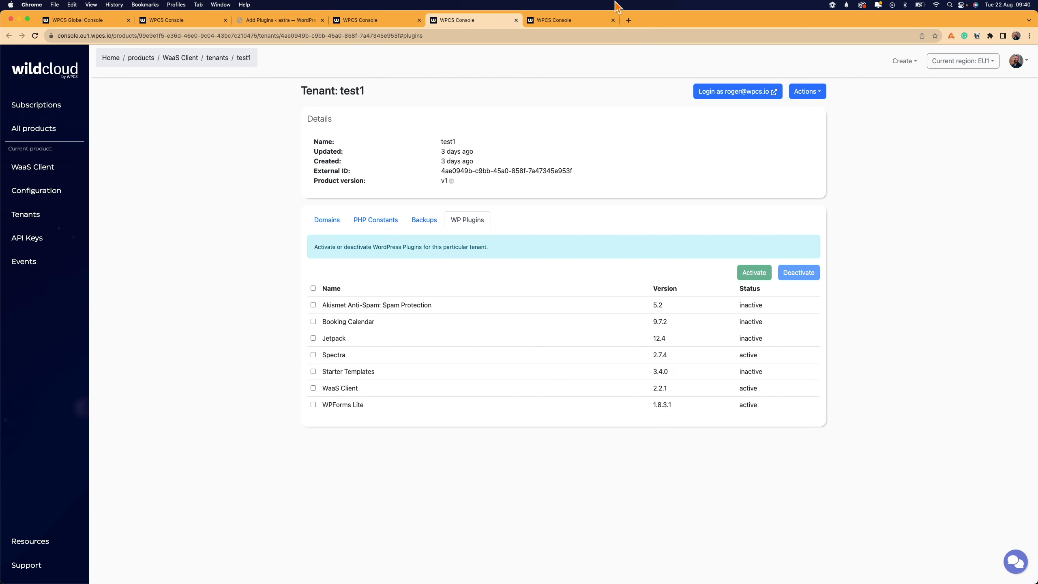
Activate the Akismet Anti-Spam: Spam Protection plugin for the Dentist Site tenant only
click(584, 20)
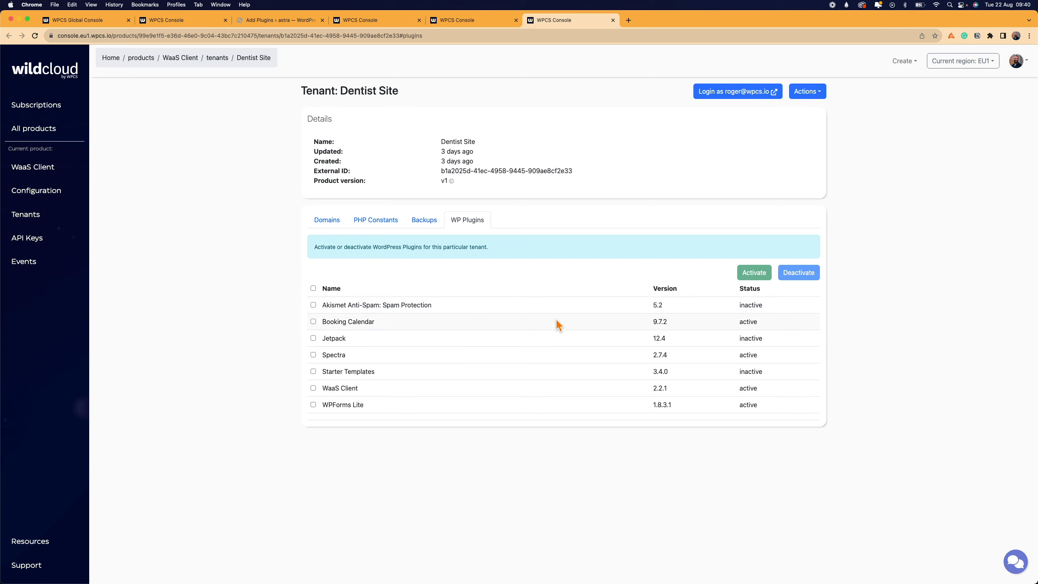
click(312, 304)
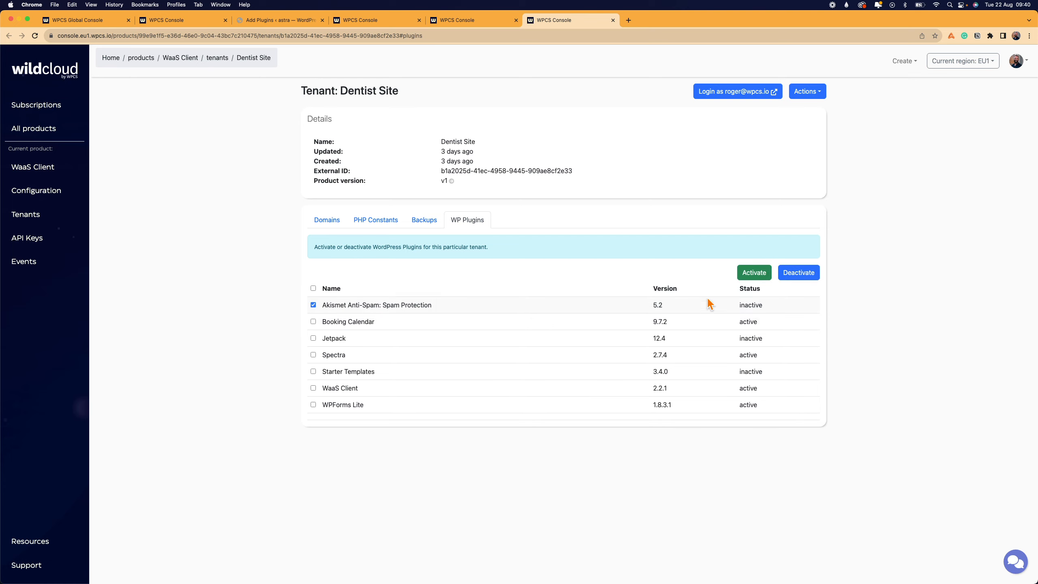
click(753, 273)
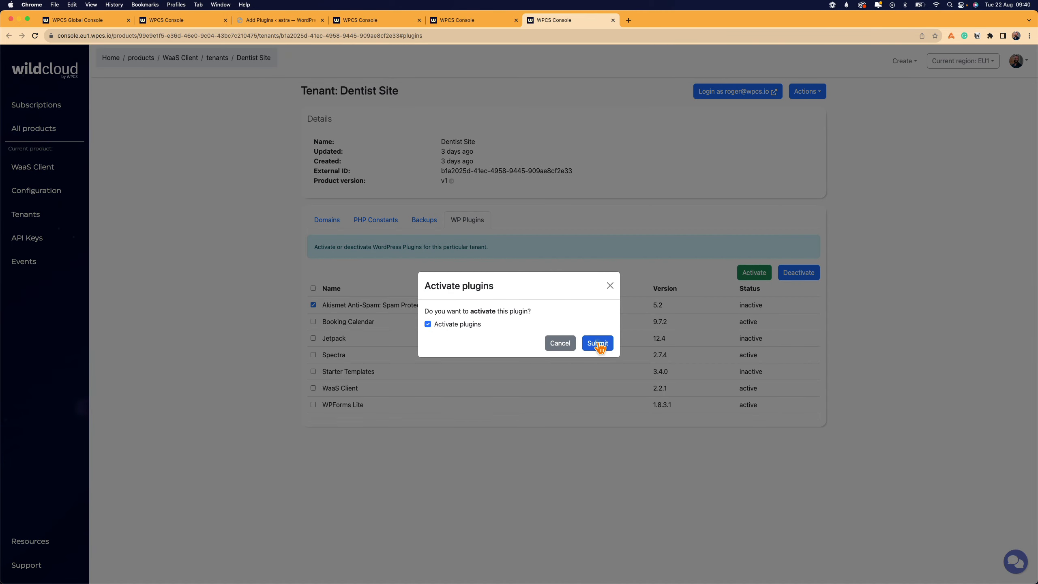
click(595, 343)
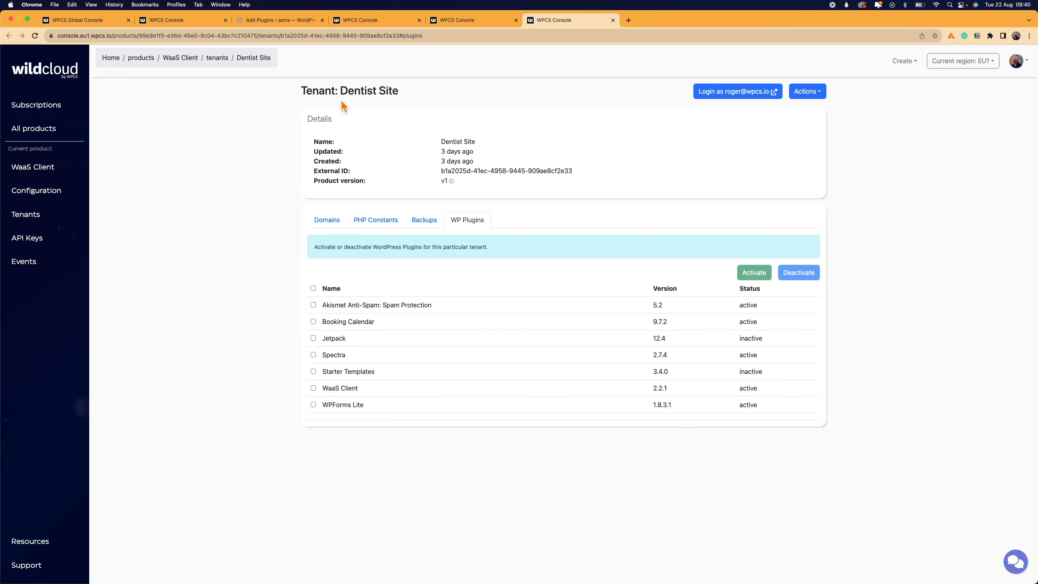
Compare the plugin statuses of the test1 and Actor Site tenants, and review the versions on the WaaS Client product page
click(484, 22)
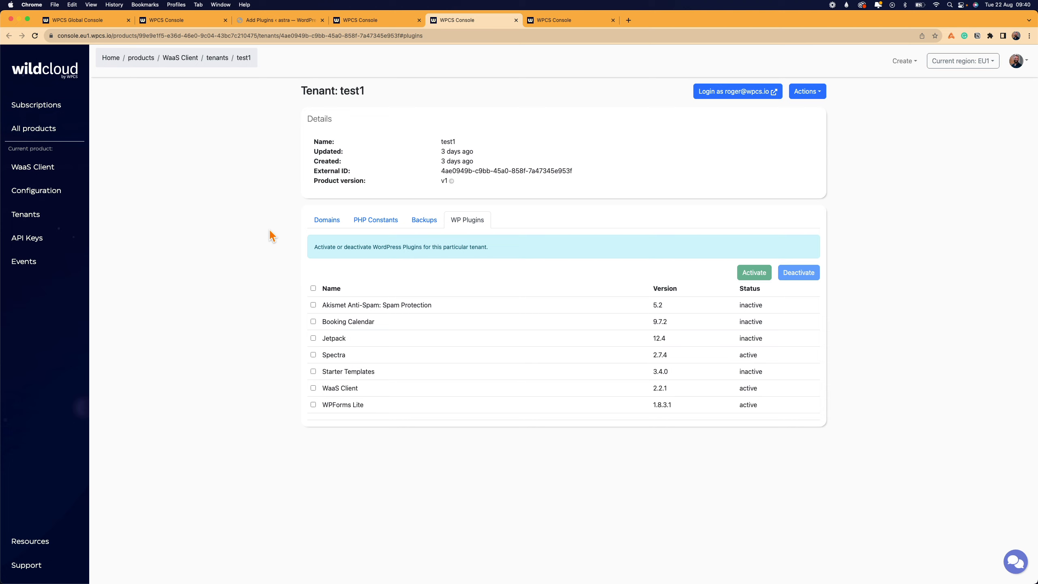
click(387, 24)
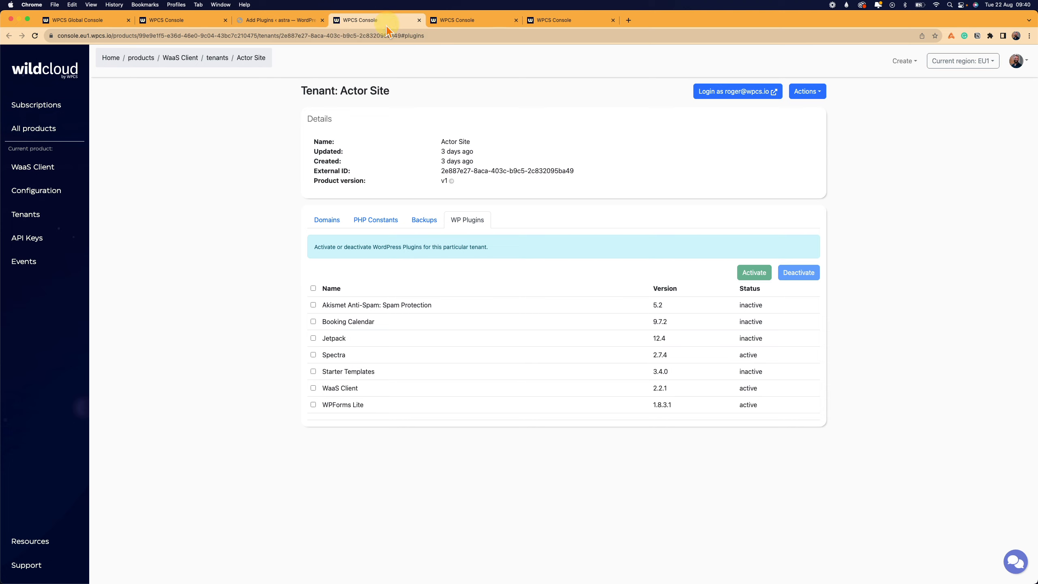
click(172, 21)
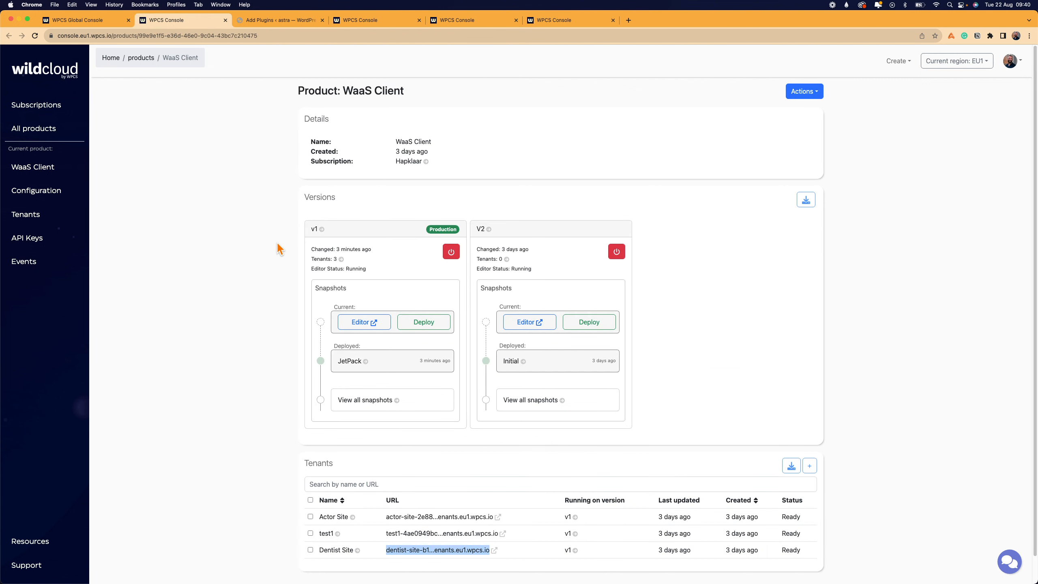
scroll(213, 305, down, 1)
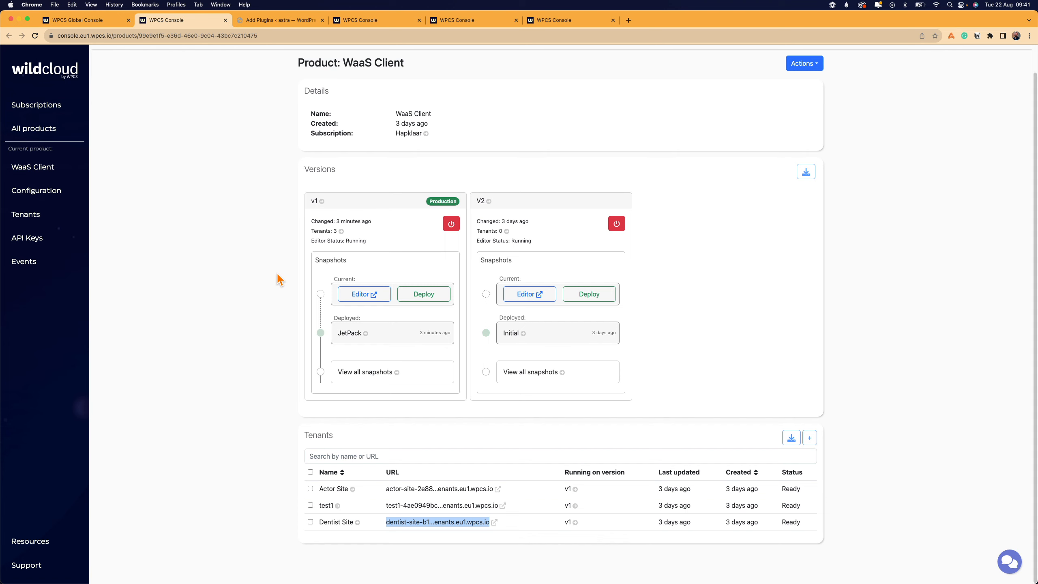
scroll(277, 275, up, 1)
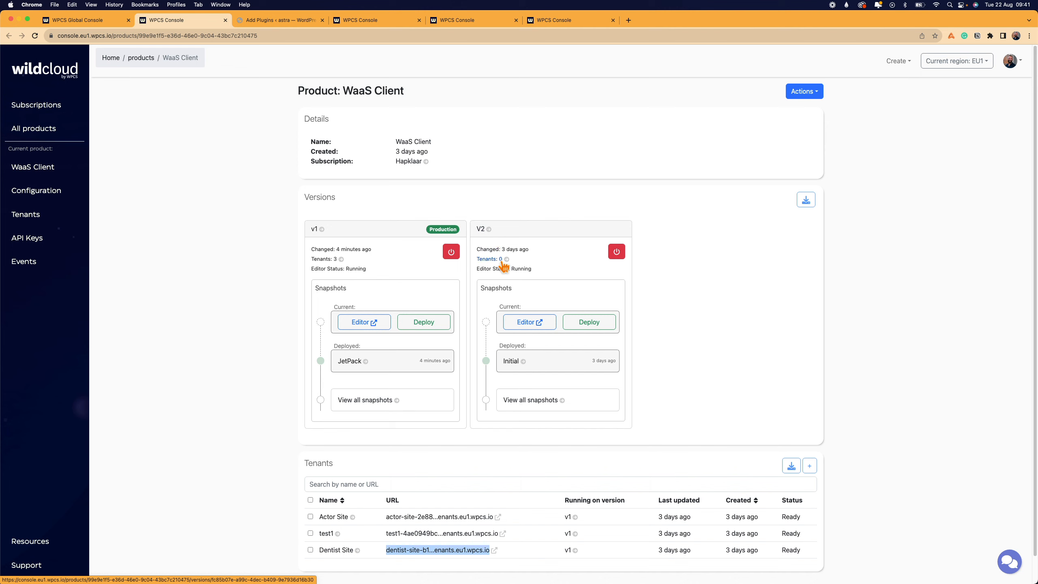
Start creating a new version of the WaaS Client product and name it V3
click(796, 92)
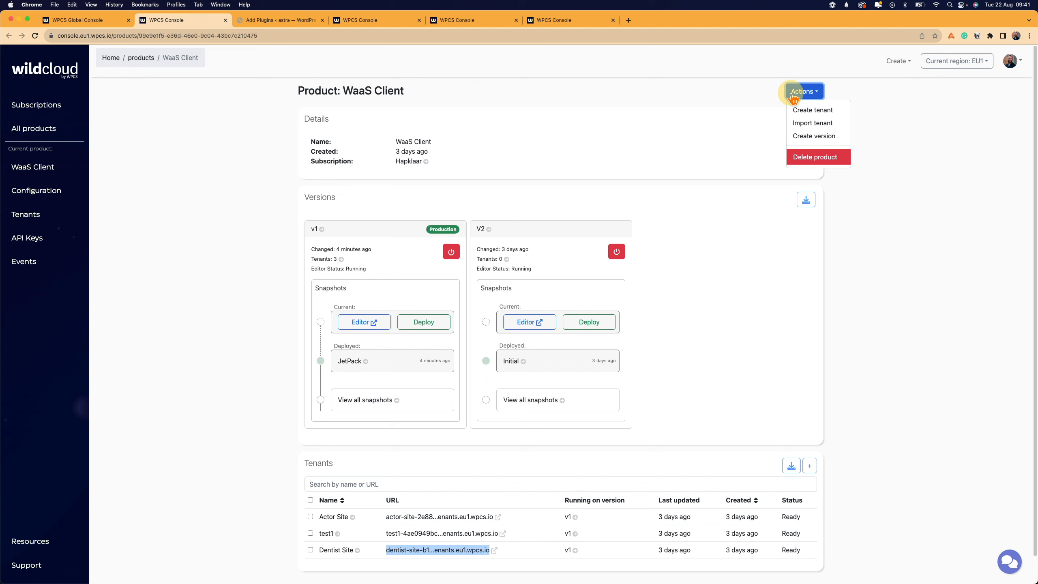
click(816, 136)
click(333, 215)
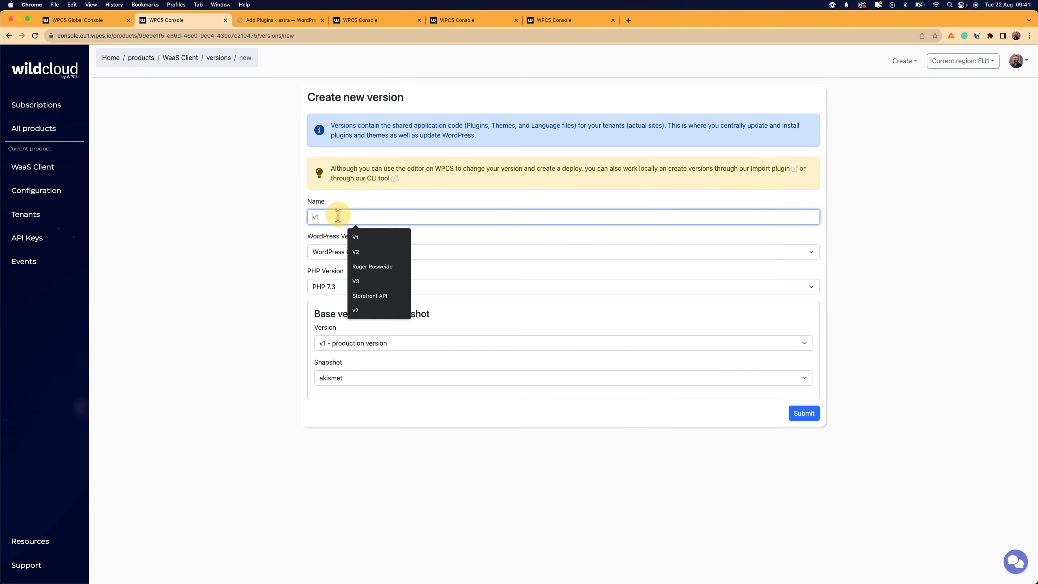
text(V3)
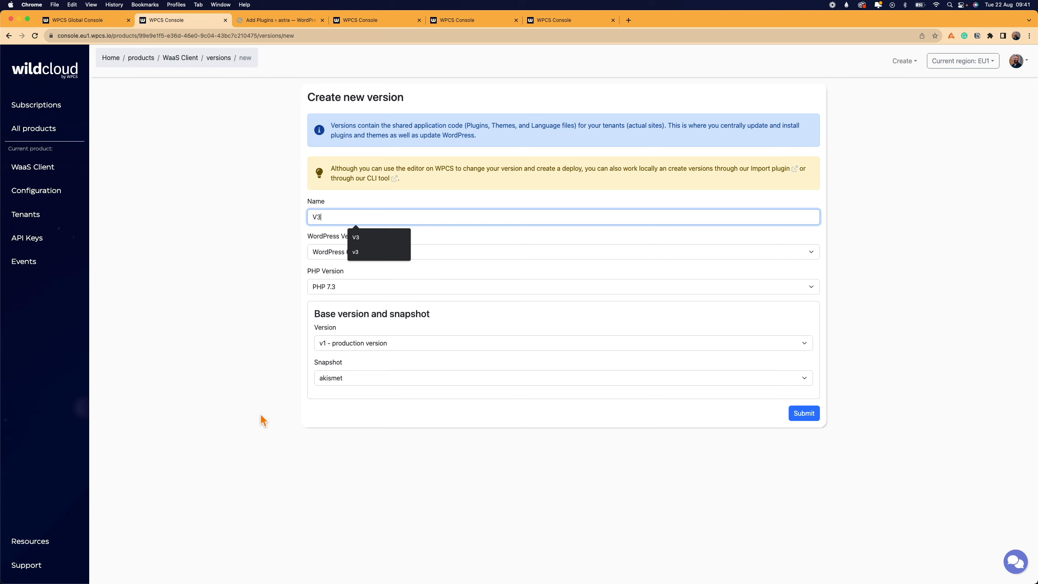
click(248, 399)
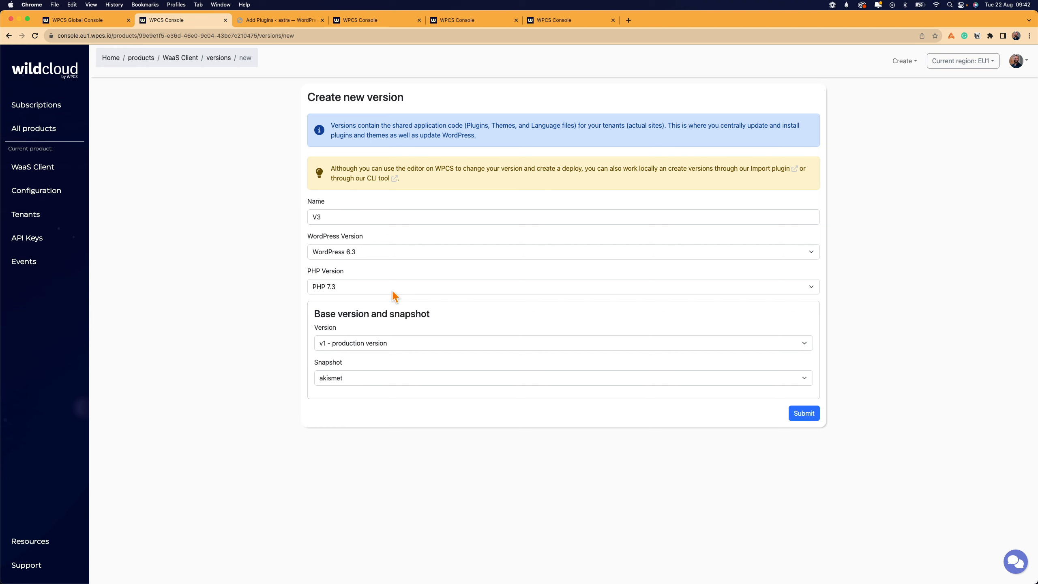
Keep WordPress 6.3 for the new version and set its PHP version to PHP 8.0
click(356, 250)
click(357, 252)
click(357, 284)
click(360, 310)
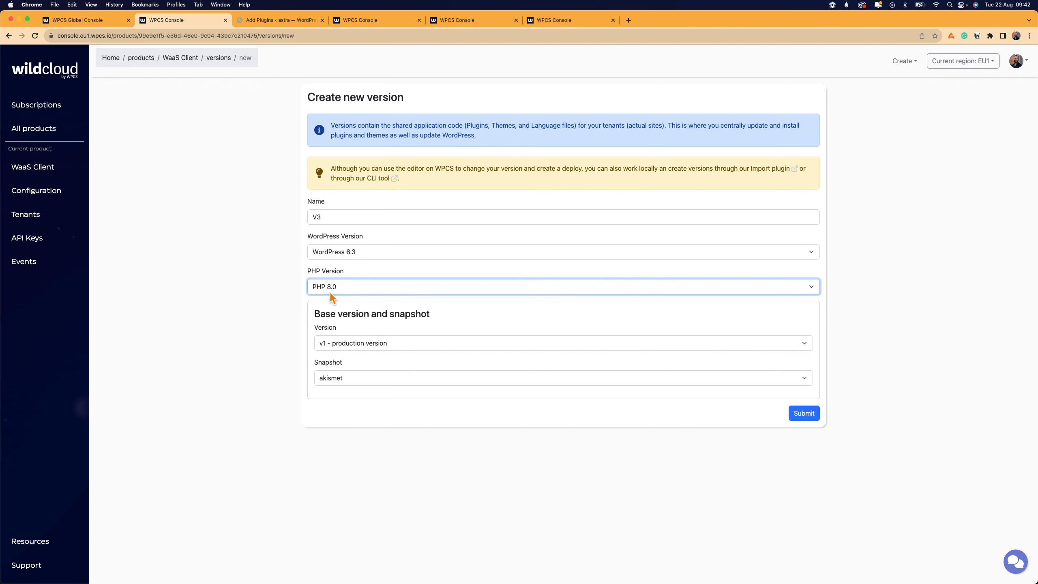
Base the new version on the v1 production version with the JetPack snapshot
click(347, 346)
click(346, 345)
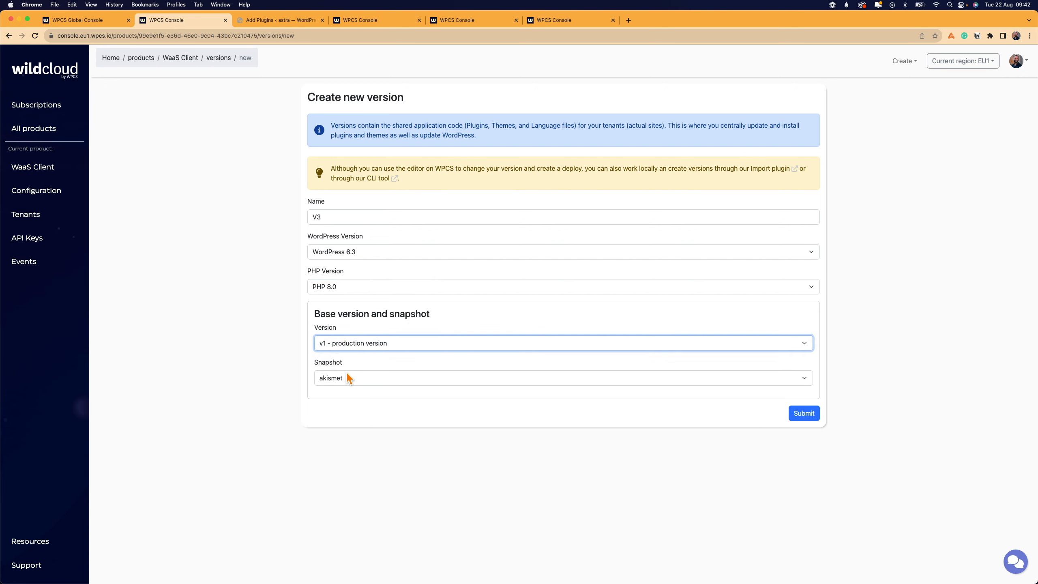
click(346, 374)
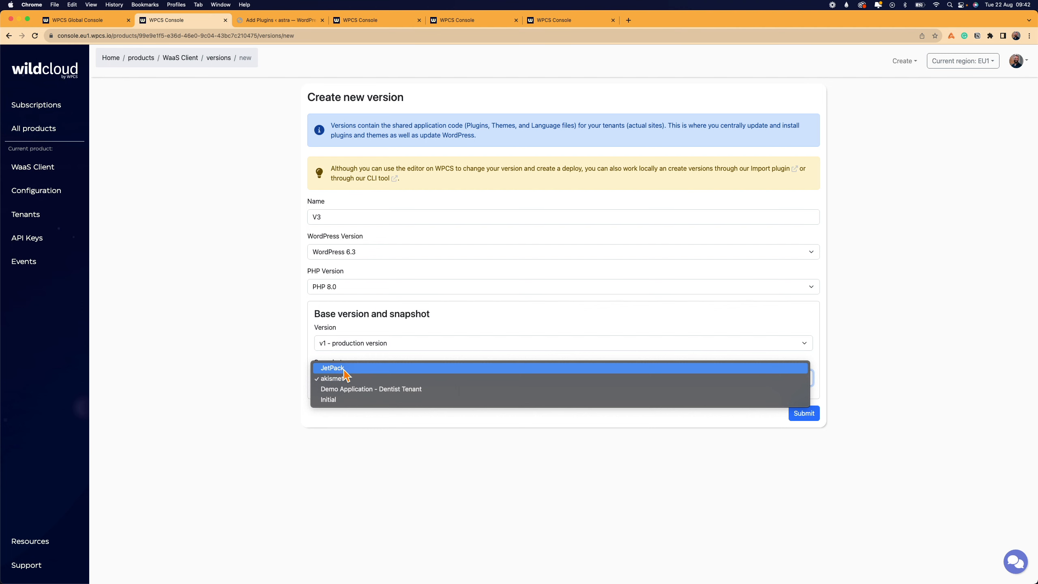
click(342, 374)
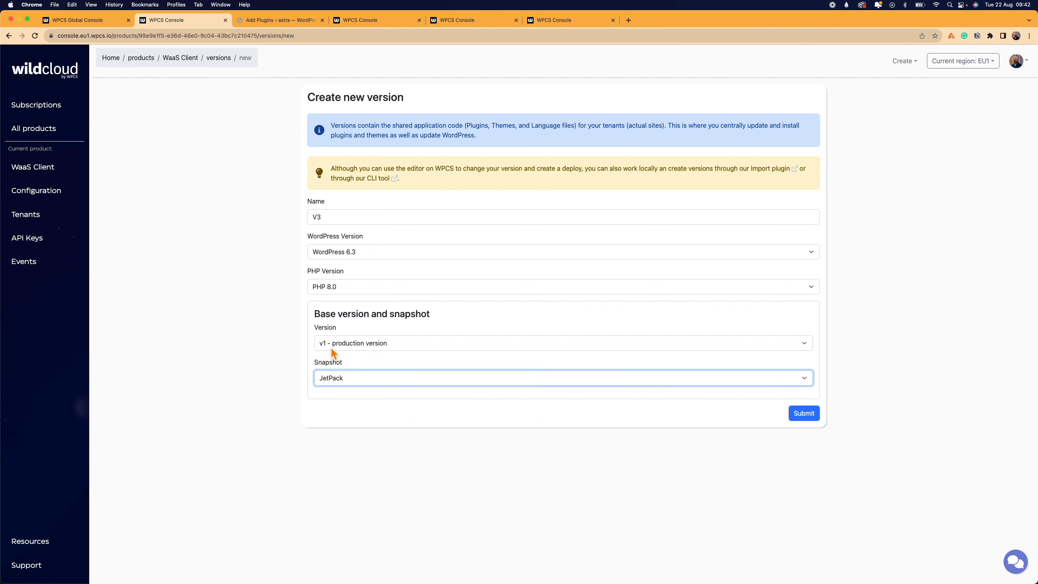
Submit the new V3 version of the WaaS Client product for creation
click(804, 414)
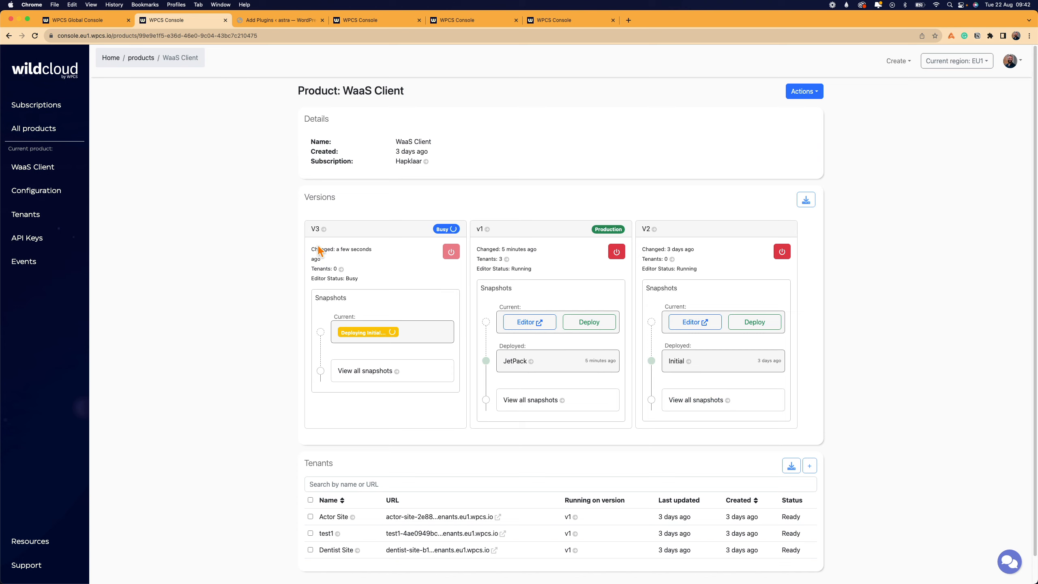
drag(306, 267, 240, 281)
click(240, 283)
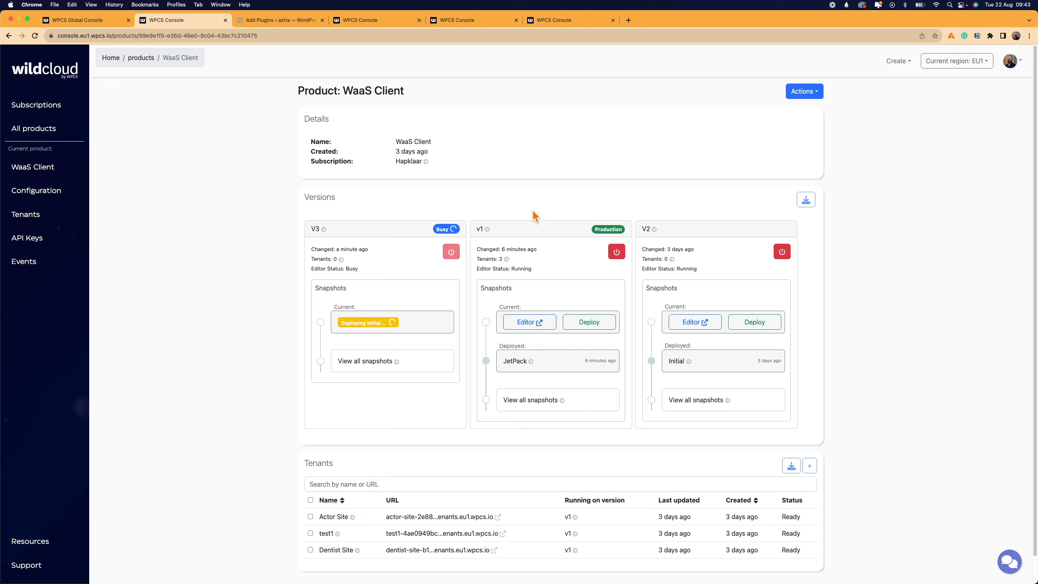
Start creating a new tenant for WaaS Client, keeping the v1 production version and the JetPack snapshot
click(813, 92)
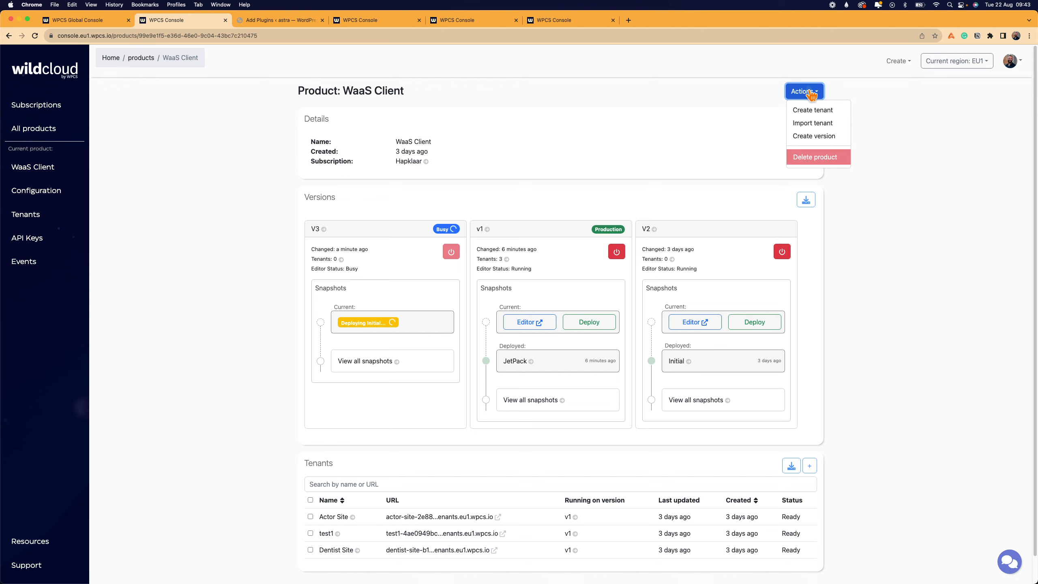
click(814, 111)
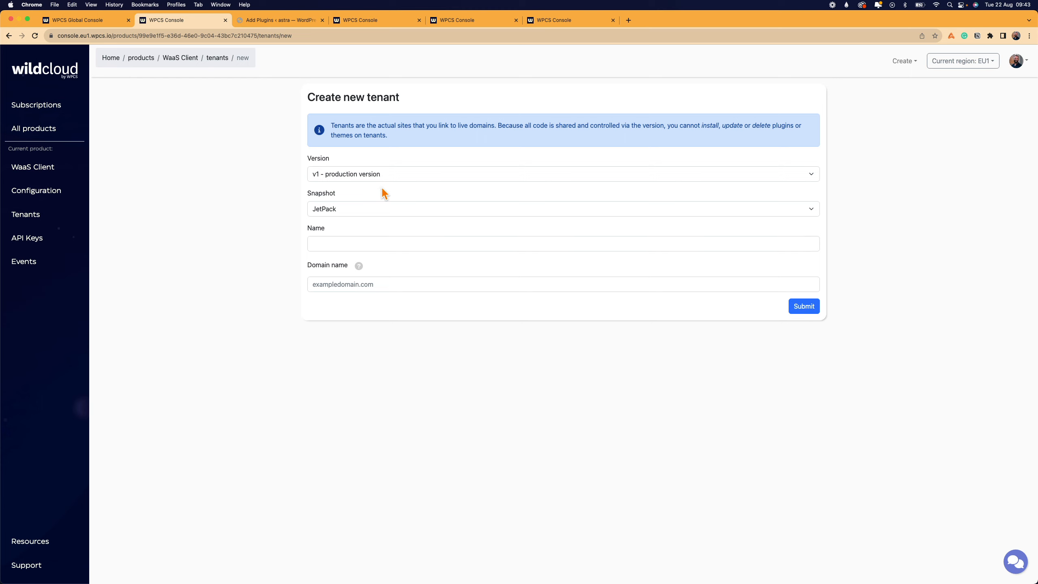
click(390, 179)
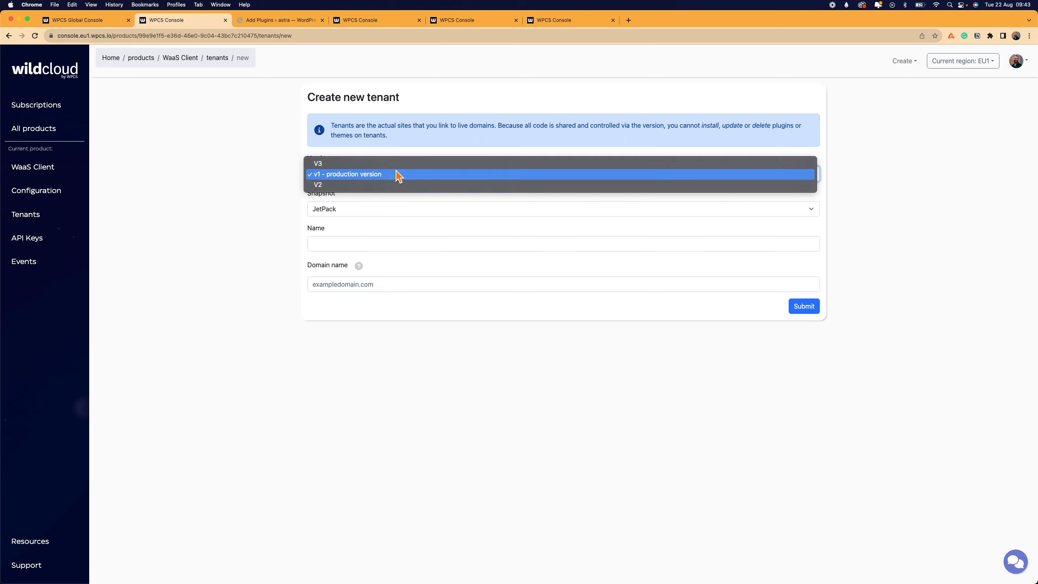
click(358, 176)
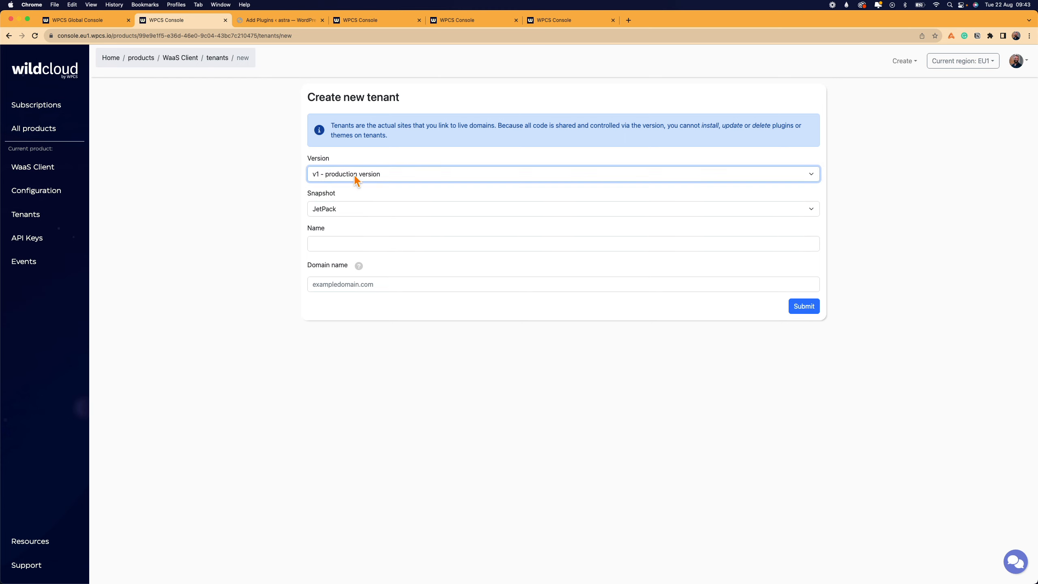
click(355, 209)
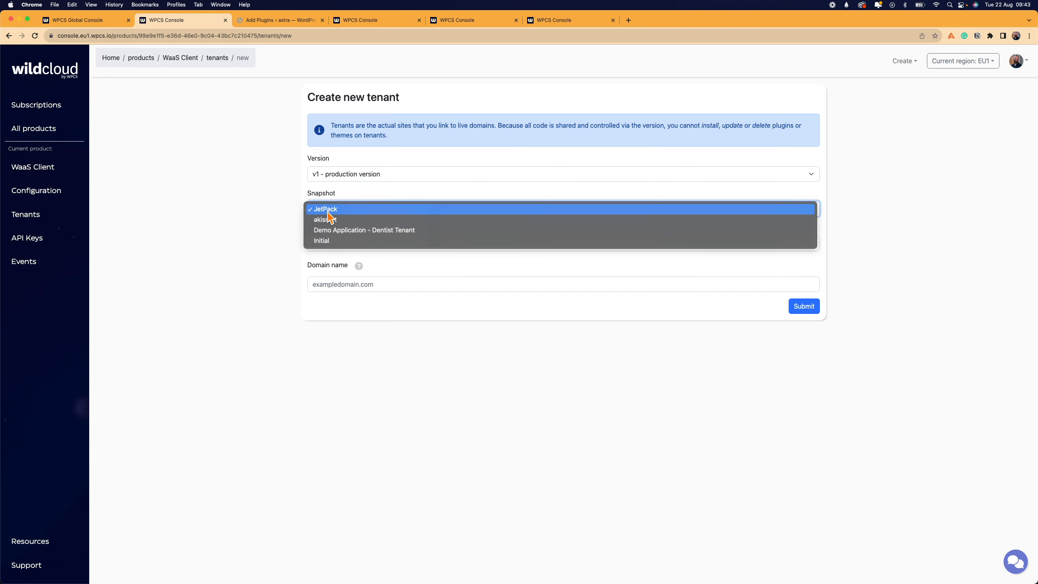
click(332, 210)
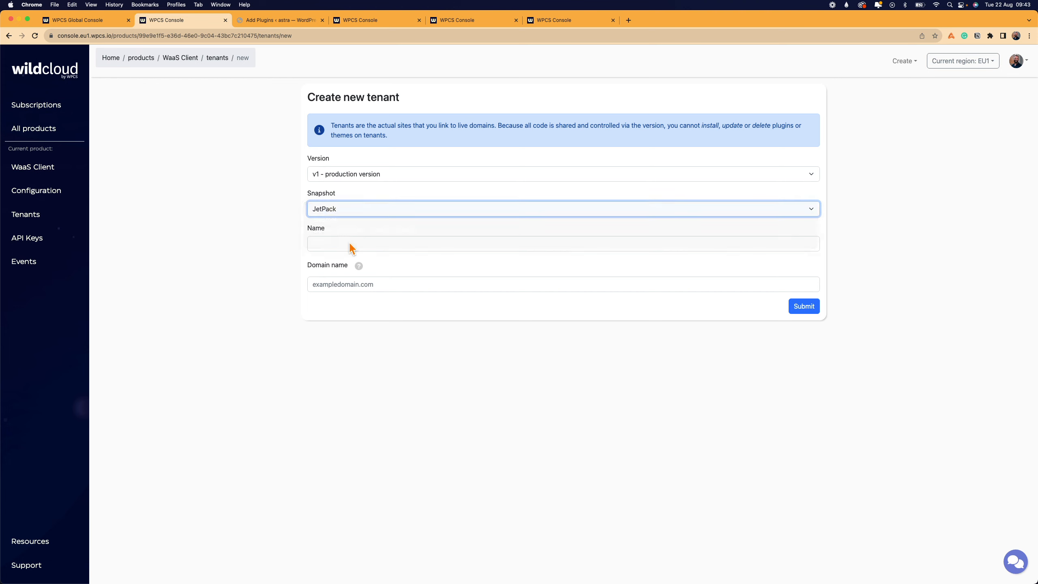
Name the new tenant test2 and submit it for creation
click(349, 243)
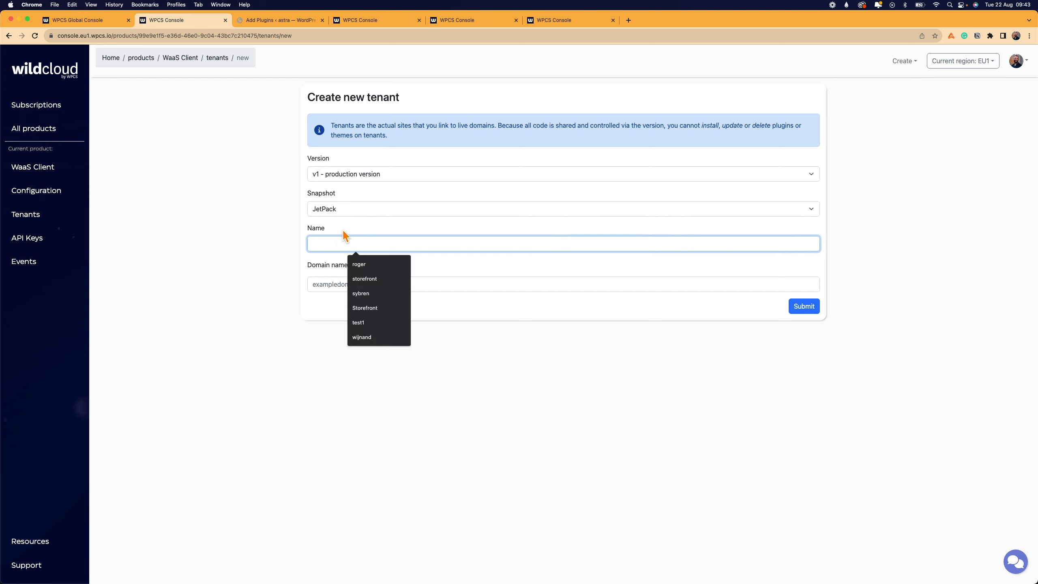
text(test2)
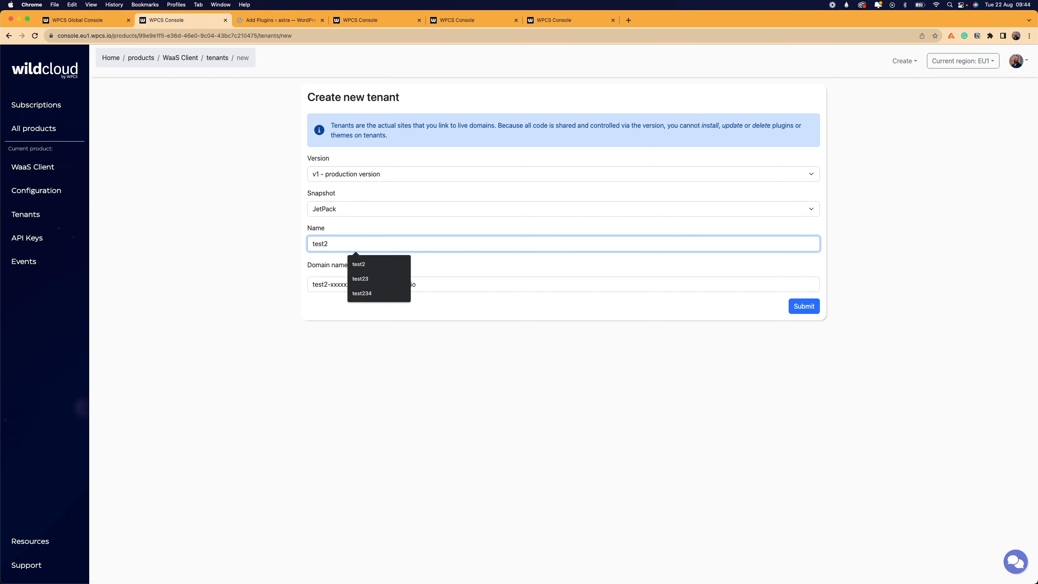
key(Return)
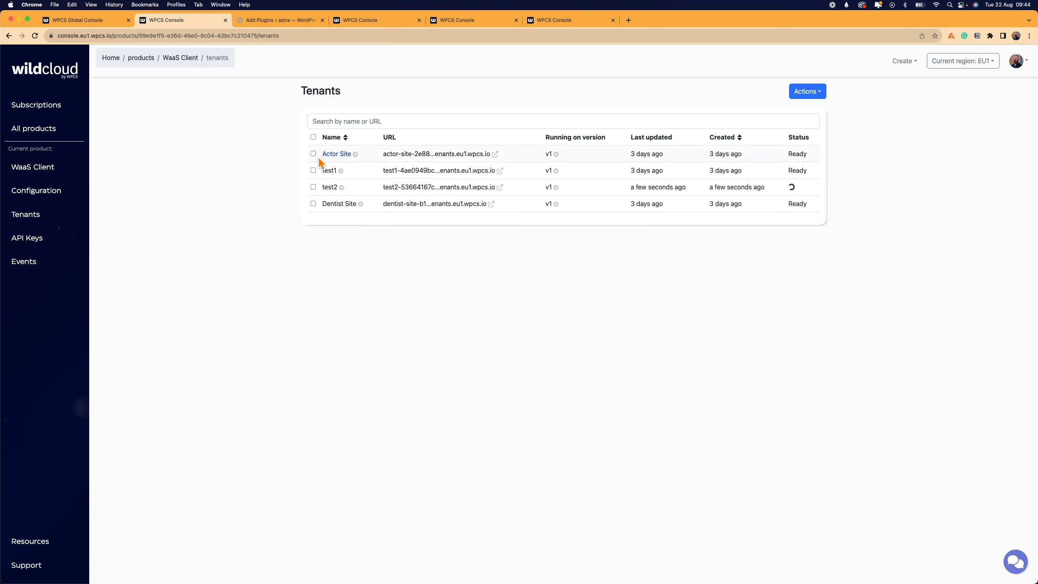
Open the snapshot editor of version V3 from the WaaS Client product and bring up its page for adding plugins
click(34, 167)
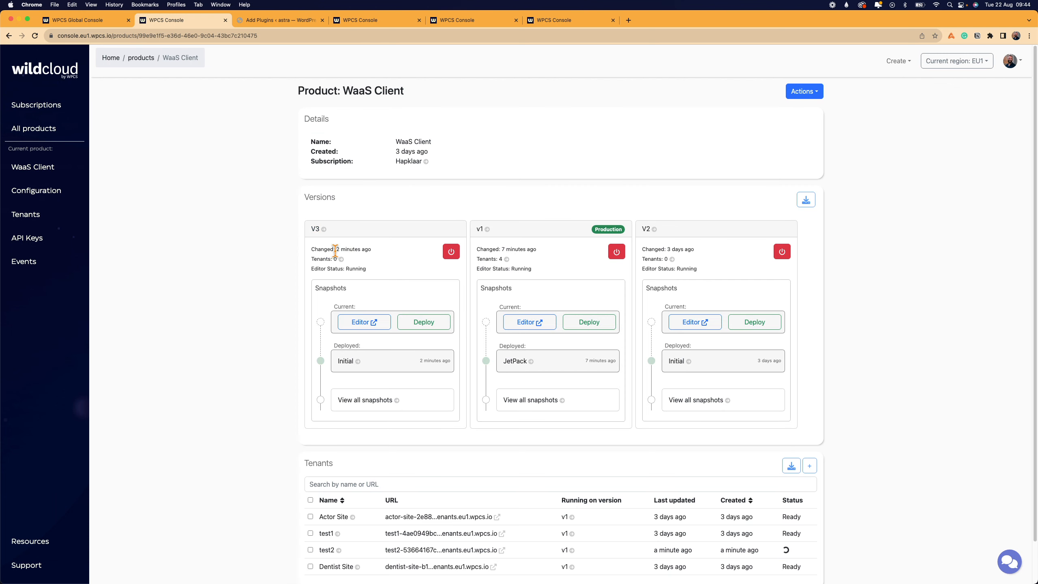
click(369, 321)
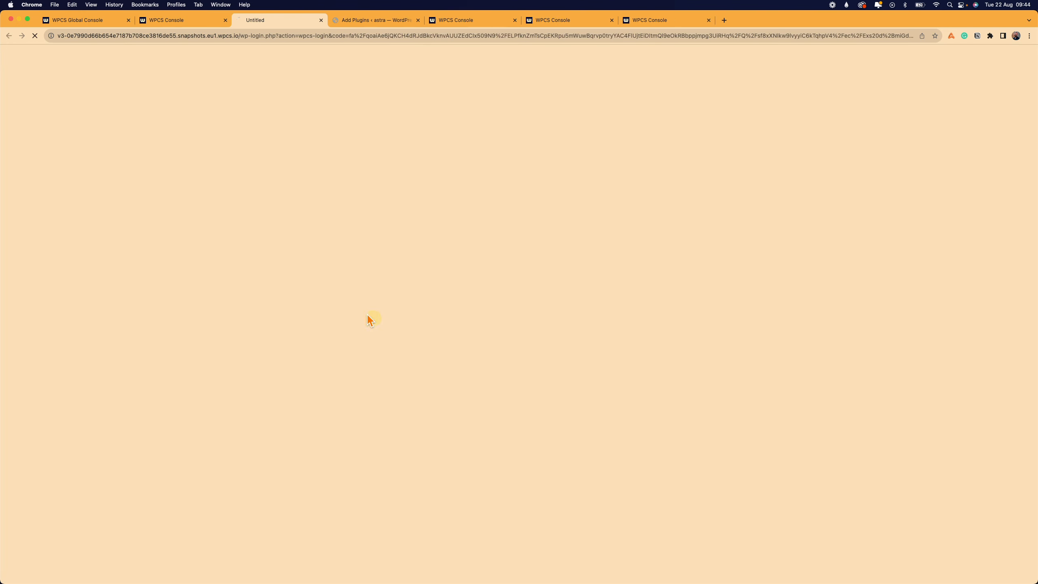
click(418, 21)
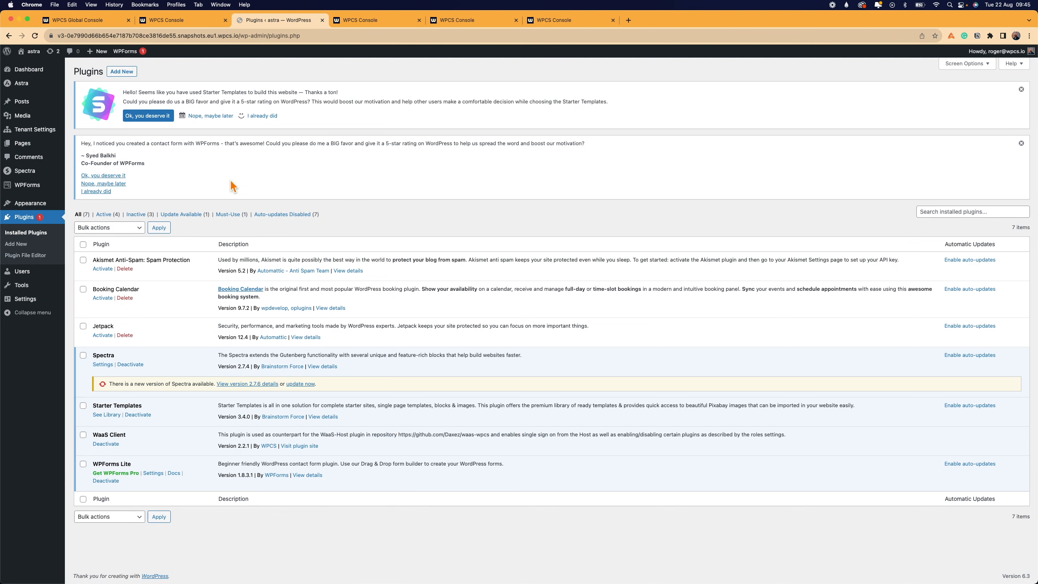
click(121, 71)
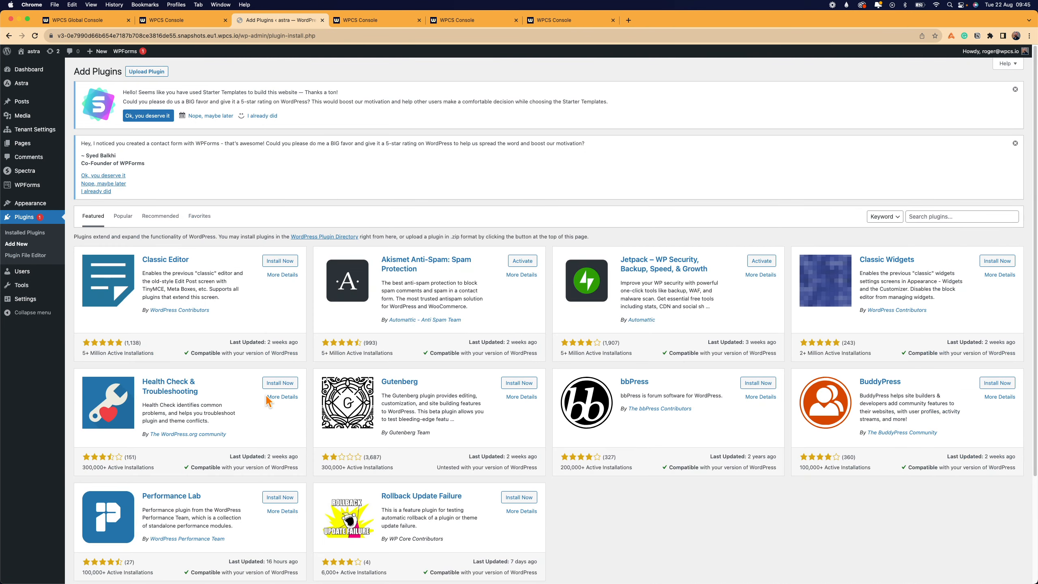
Install the Health Check & Troubleshooting, Gutenberg and bbPress plugins in the V3 editor, and close the editor
click(275, 382)
click(518, 383)
click(757, 383)
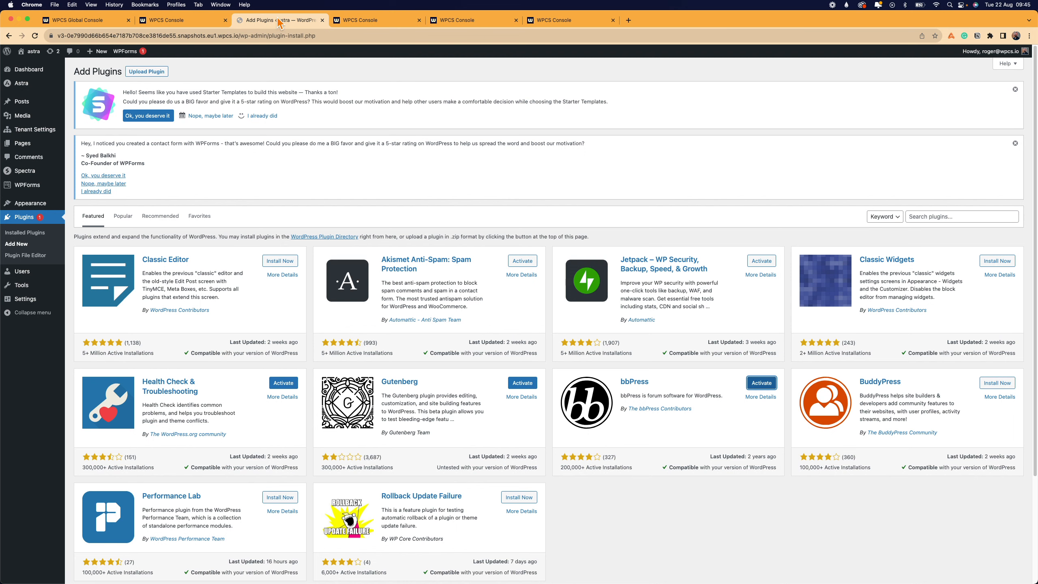
click(323, 20)
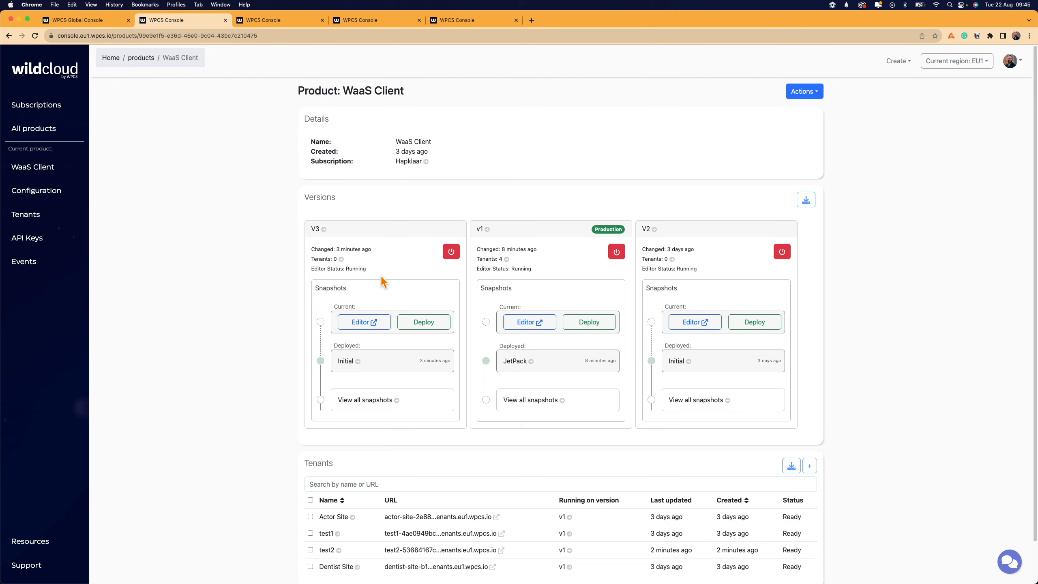
Deploy a snapshot of V3, using "installed 3 plugins" as both its name and its comment
click(423, 322)
click(460, 313)
text(installed 3 plugins)
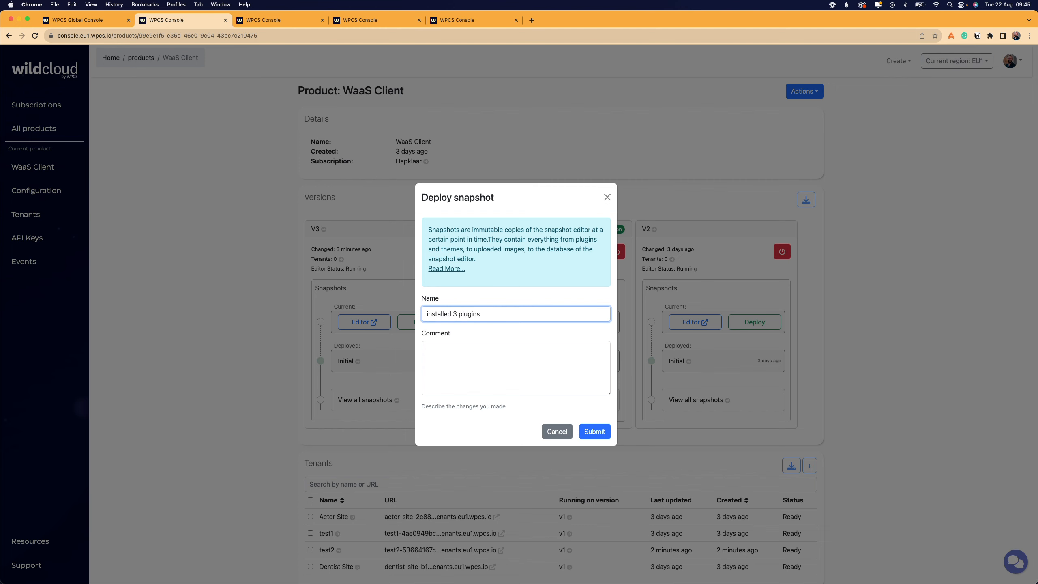
key(super+a)
key(super+c)
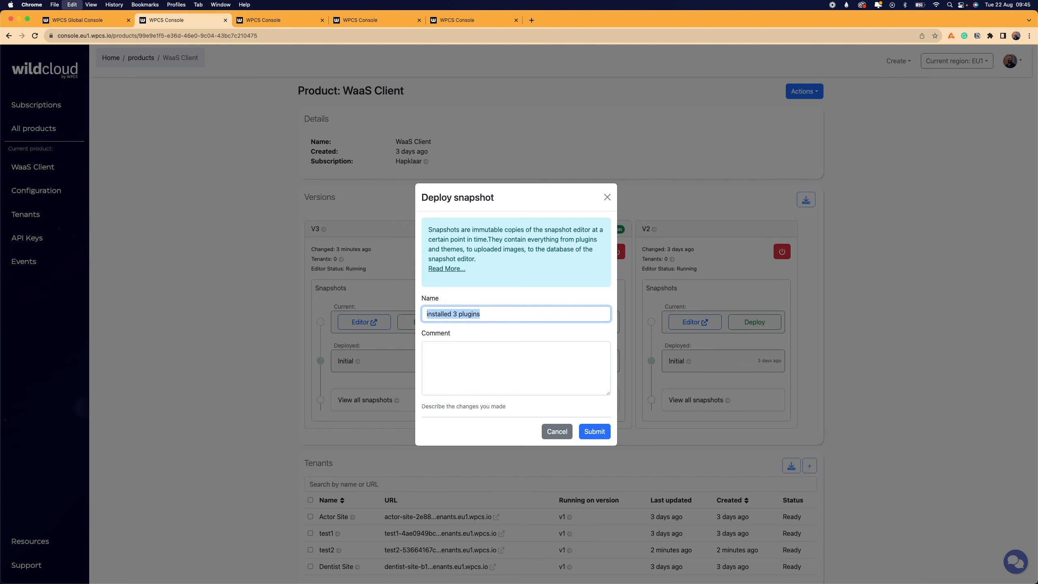
click(553, 363)
key(super+v)
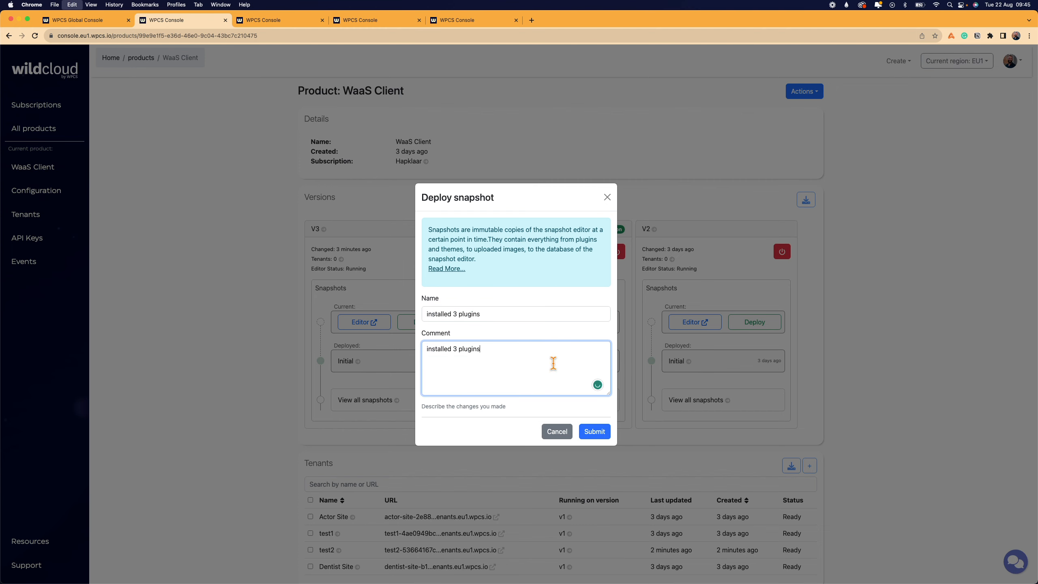
click(594, 432)
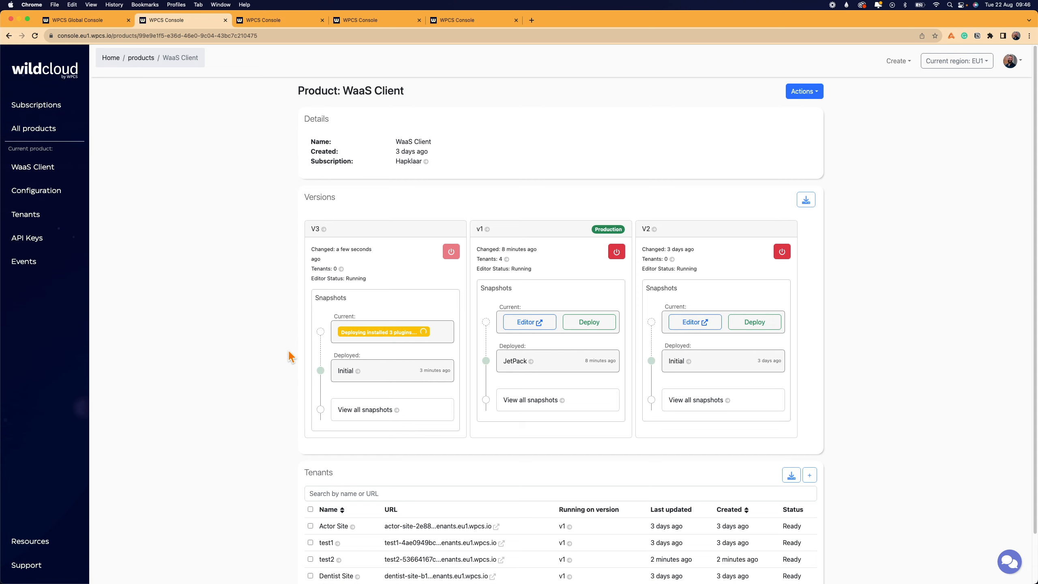
Turn off the snapshot editors of versions V2 and v1
scroll(283, 363, down, 1)
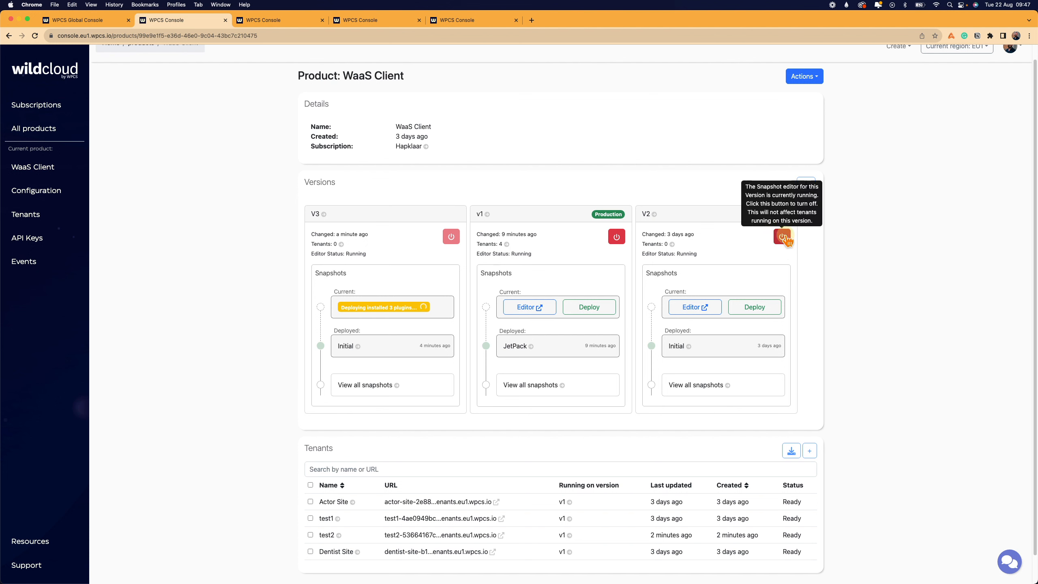
click(781, 237)
click(616, 238)
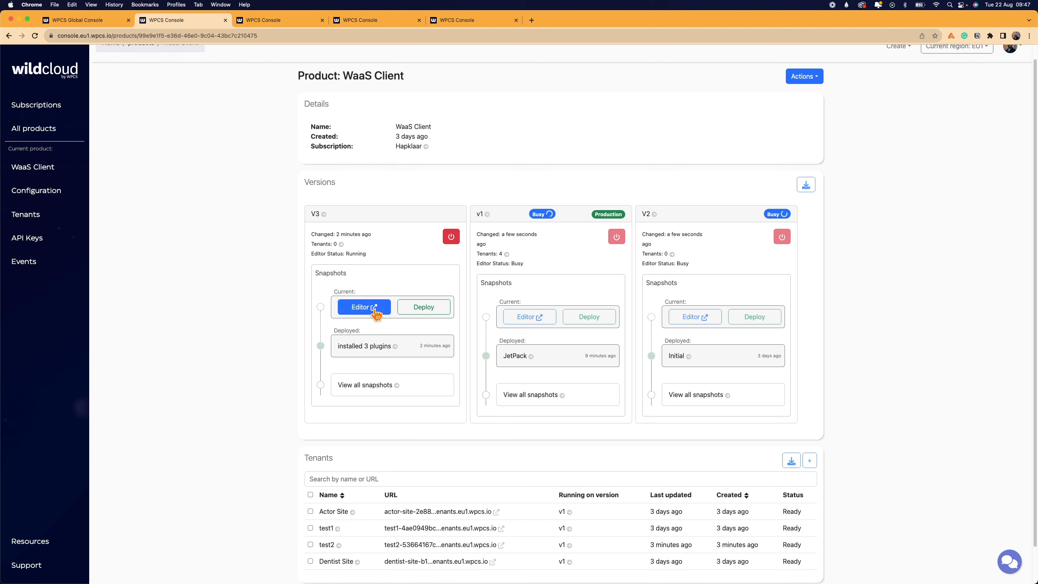
Reload the Actor Site tenant page to review its plugin list, and return to the WaaS Client product page
click(294, 21)
key(super+r)
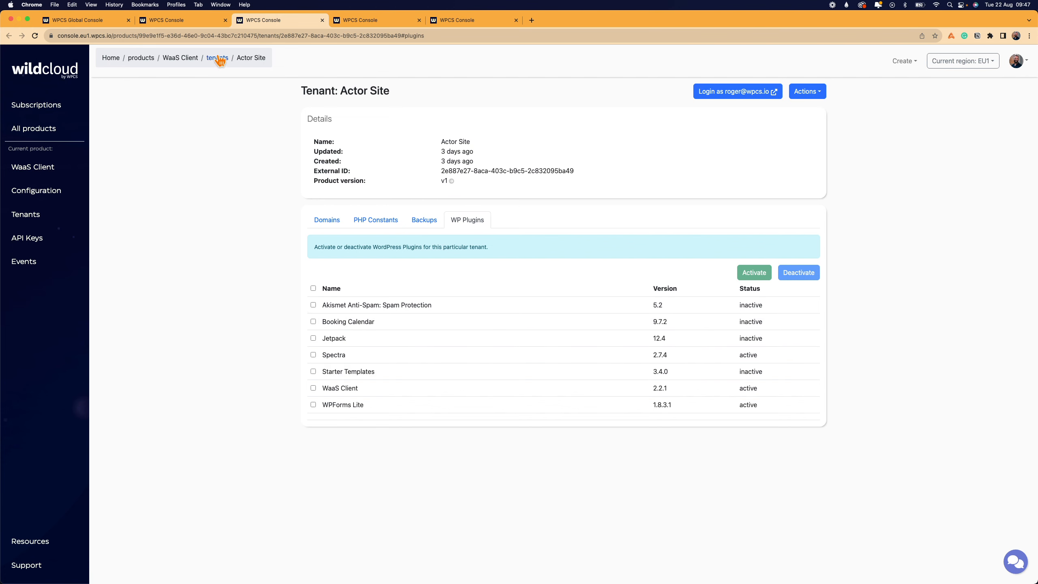
click(189, 27)
Select all four WaaS Client tenants and move them to version V3
scroll(349, 478, down, 2)
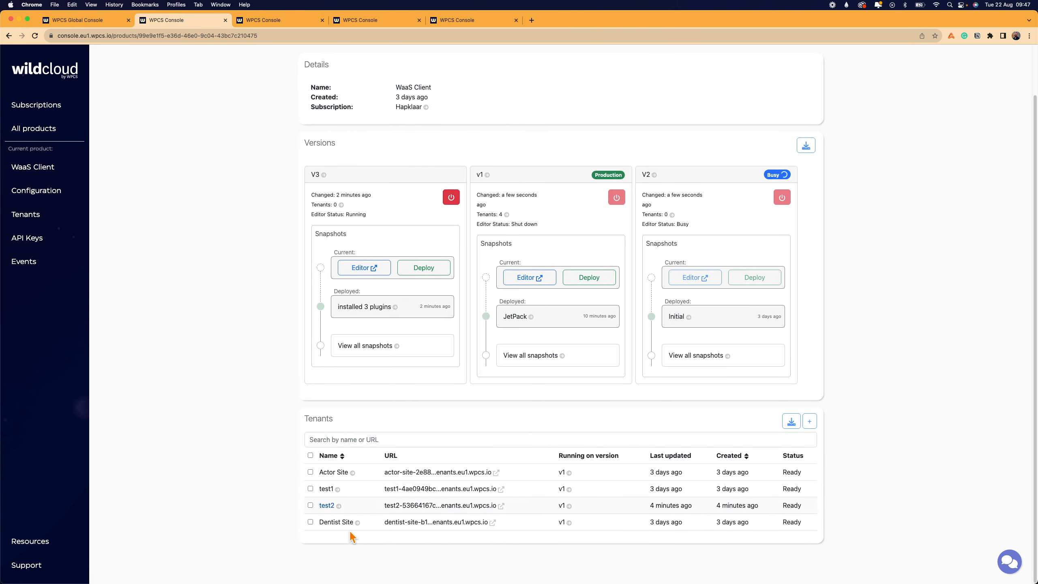
click(310, 455)
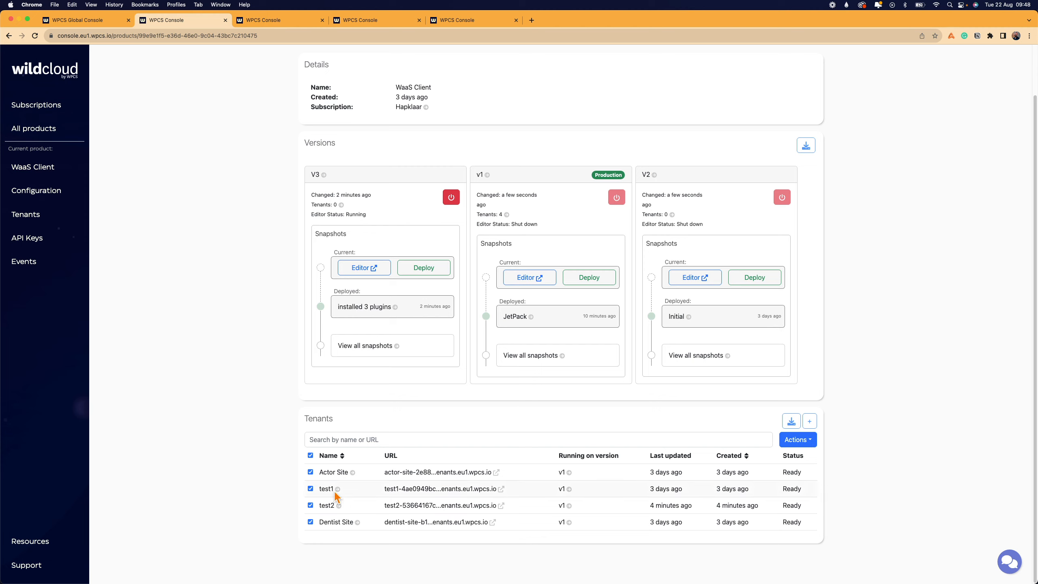
click(811, 447)
click(807, 457)
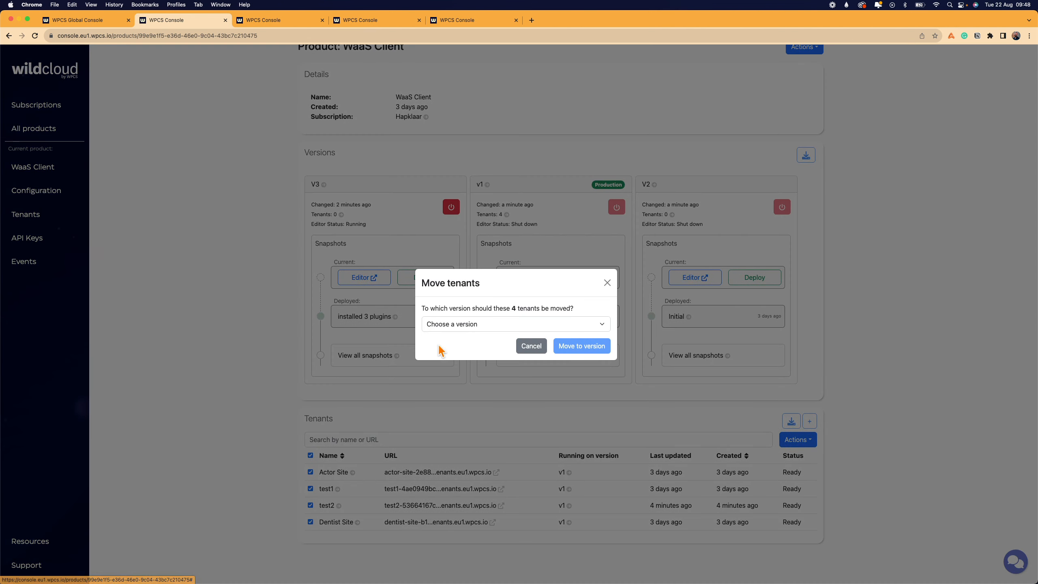
click(504, 325)
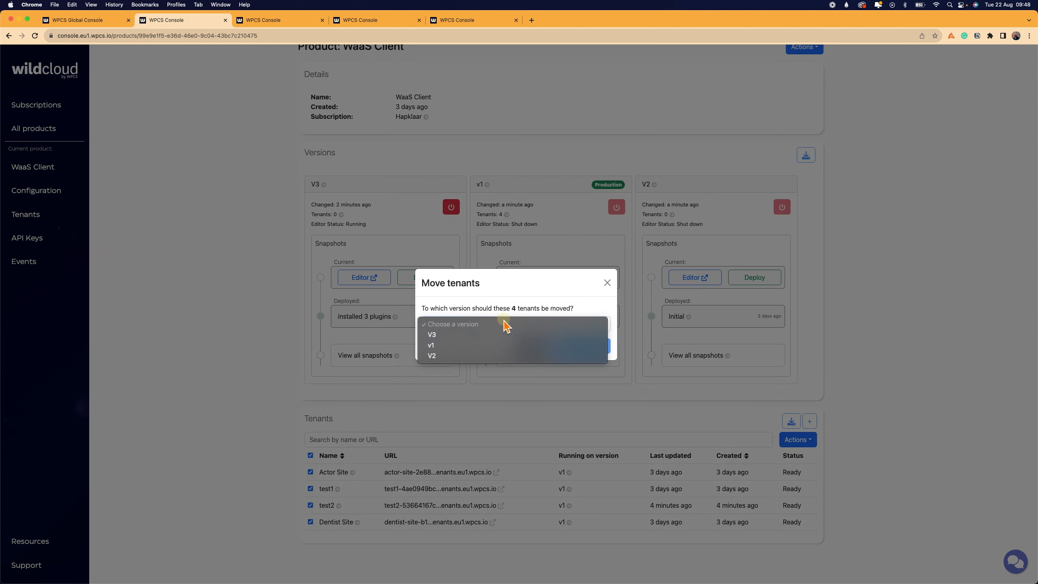
click(480, 335)
click(594, 345)
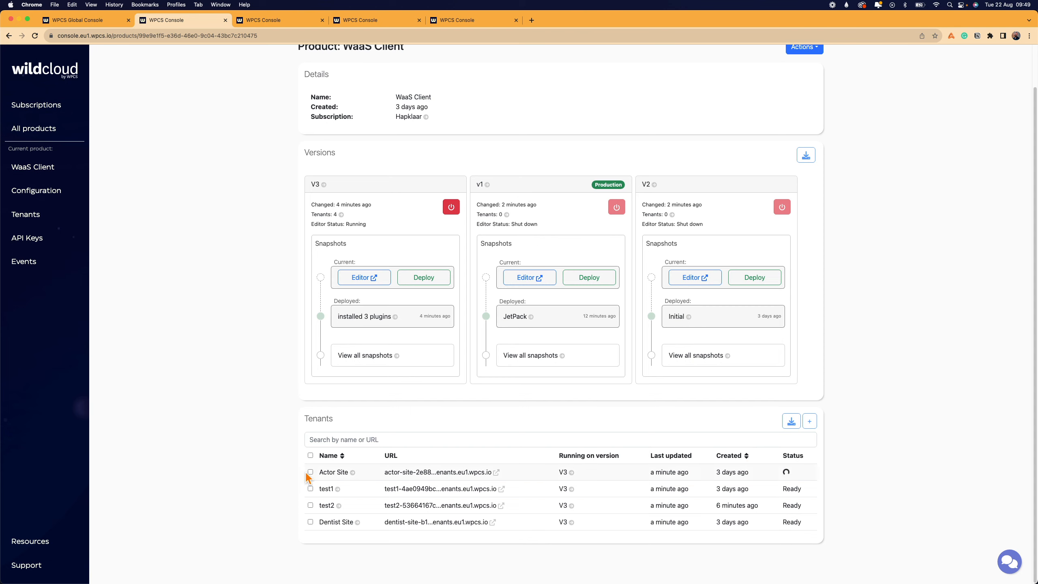
View the Actor Site tenant's live website and return to the WaaS Client product page
click(394, 473)
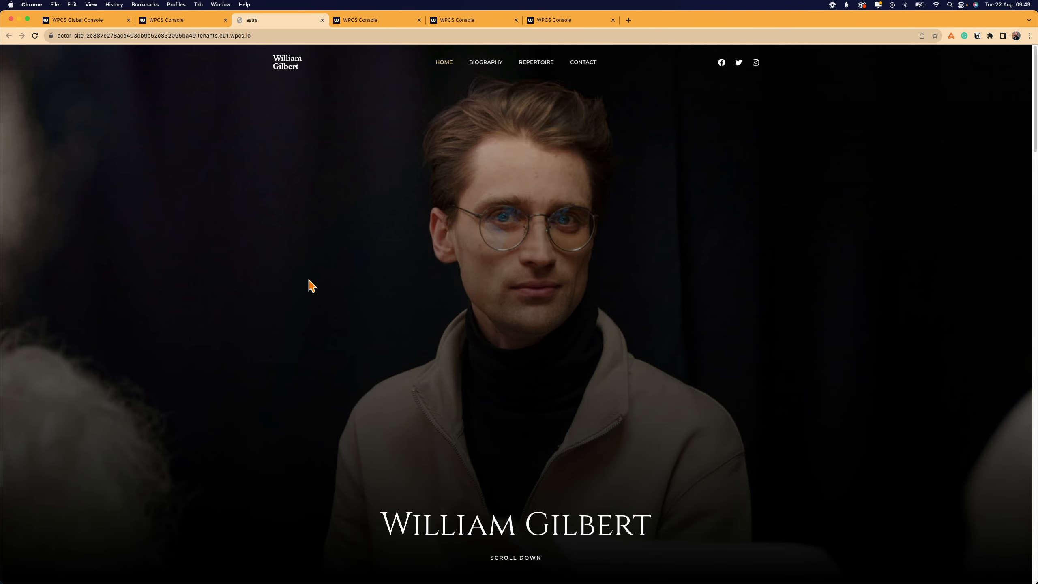
click(197, 20)
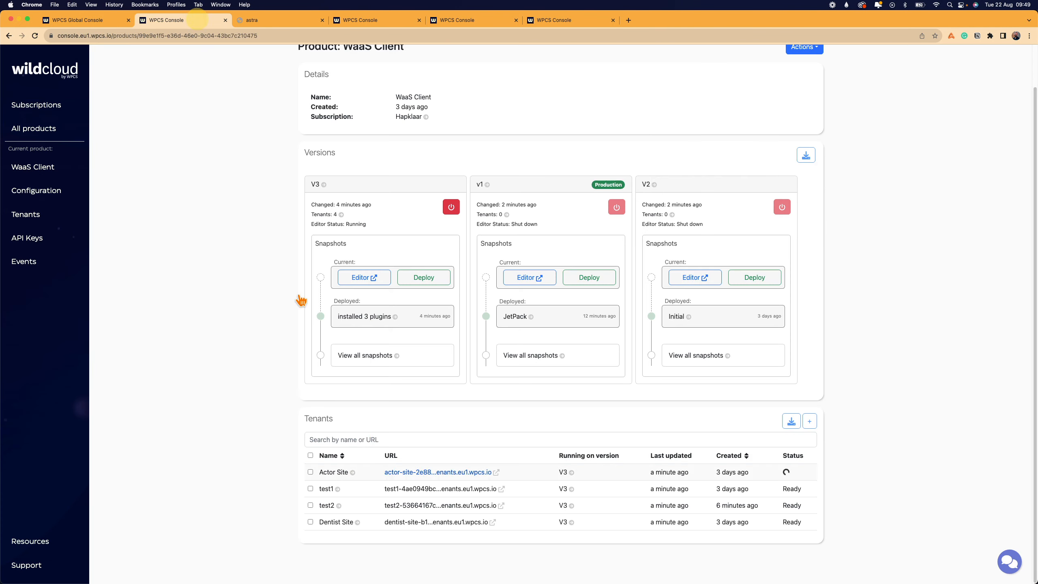
click(310, 472)
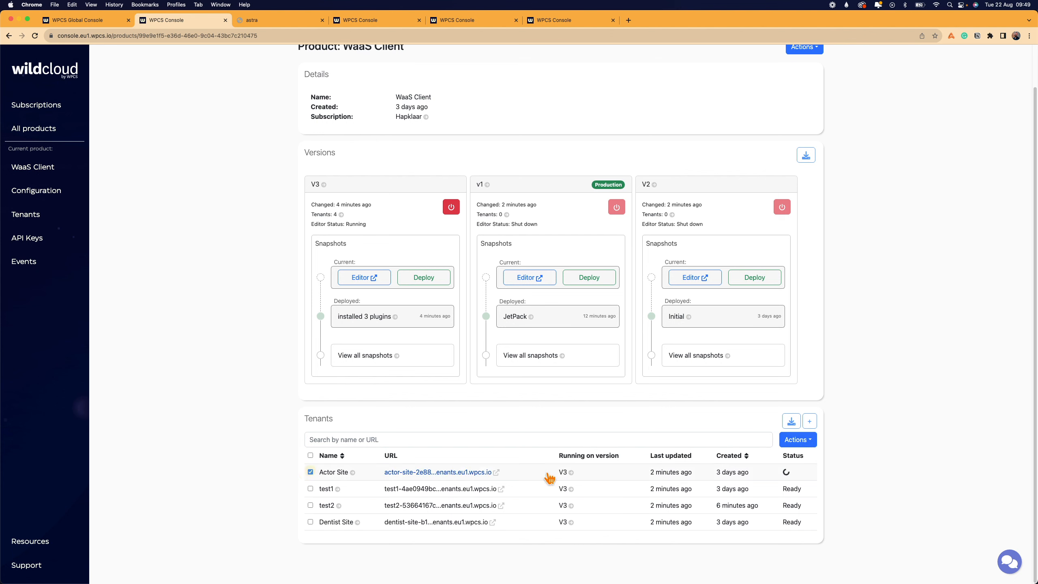
click(799, 441)
click(801, 458)
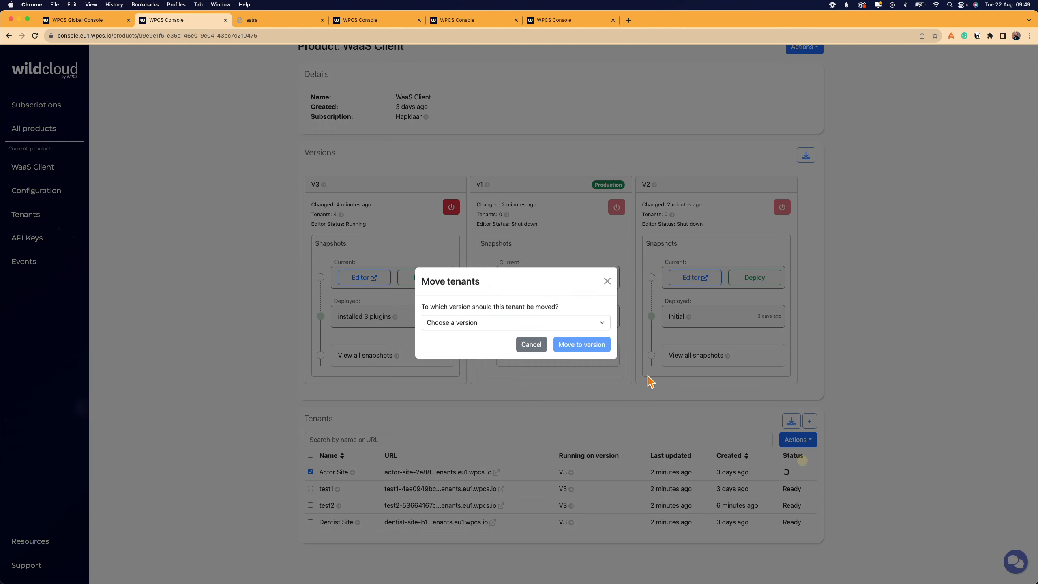
click(597, 329)
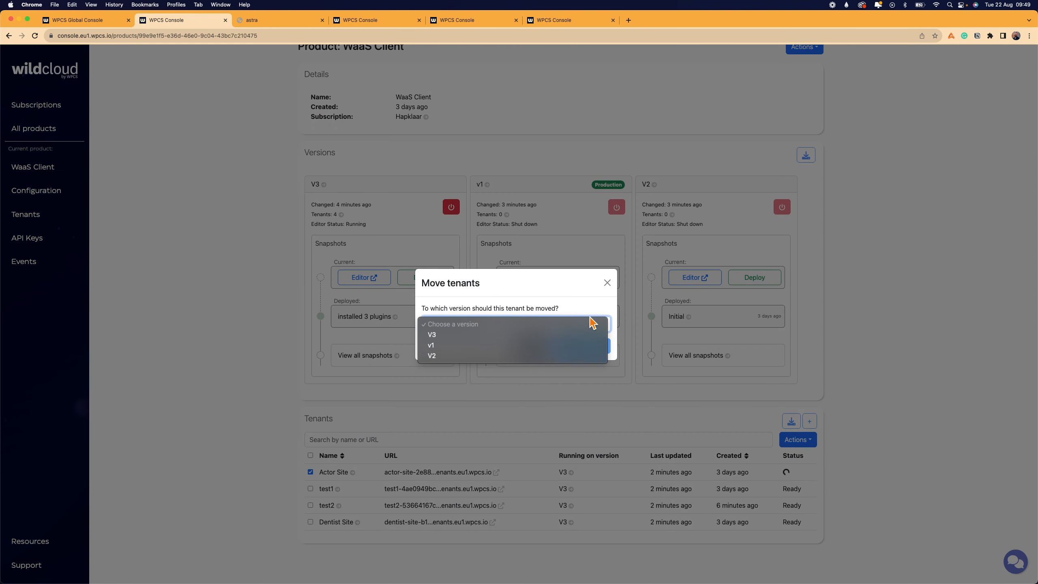
click(608, 284)
click(607, 282)
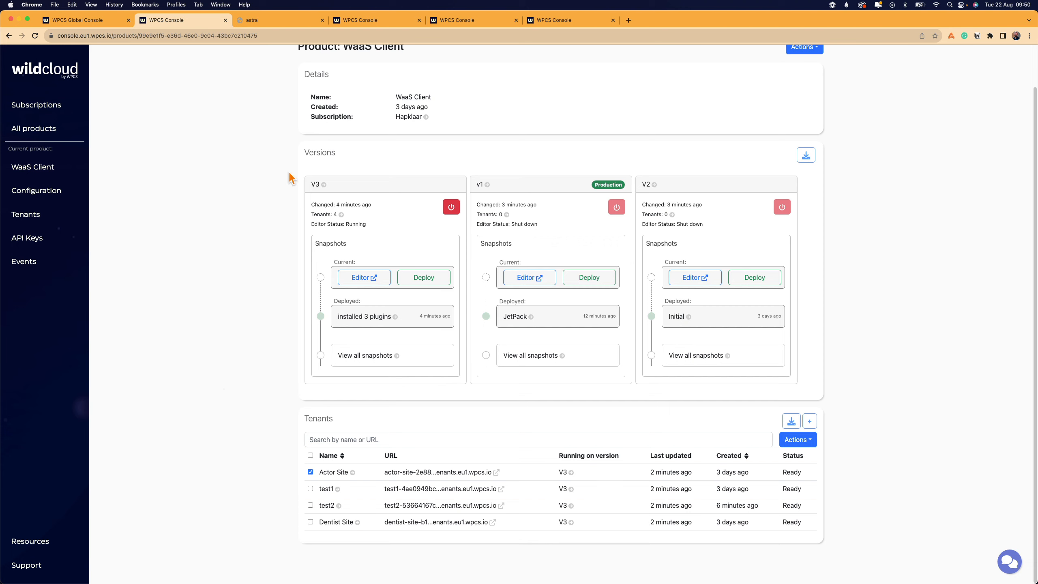
Set version V3 as the production version and return to the WaaS Client product page
click(316, 185)
click(808, 93)
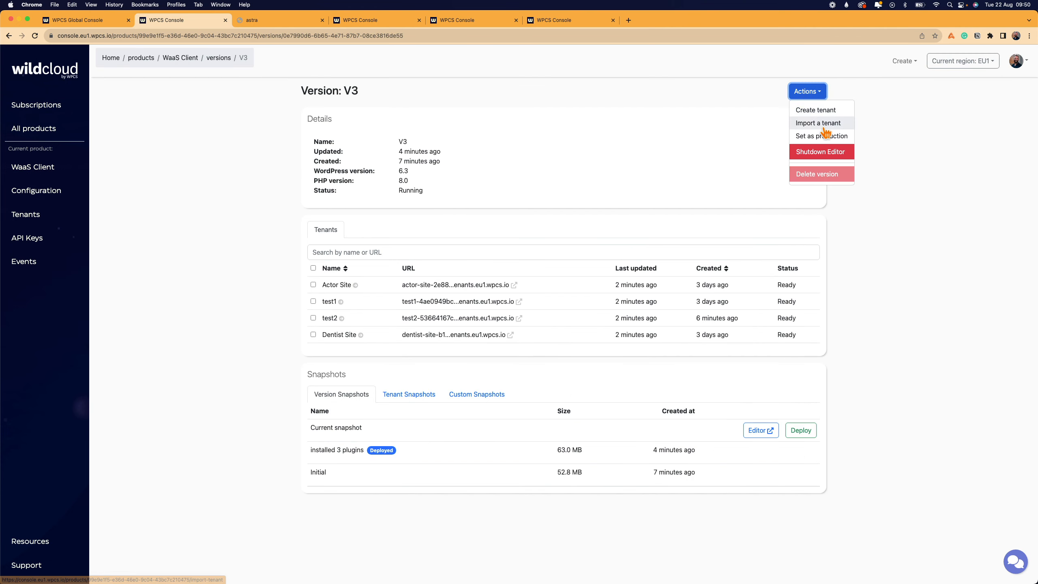
click(820, 137)
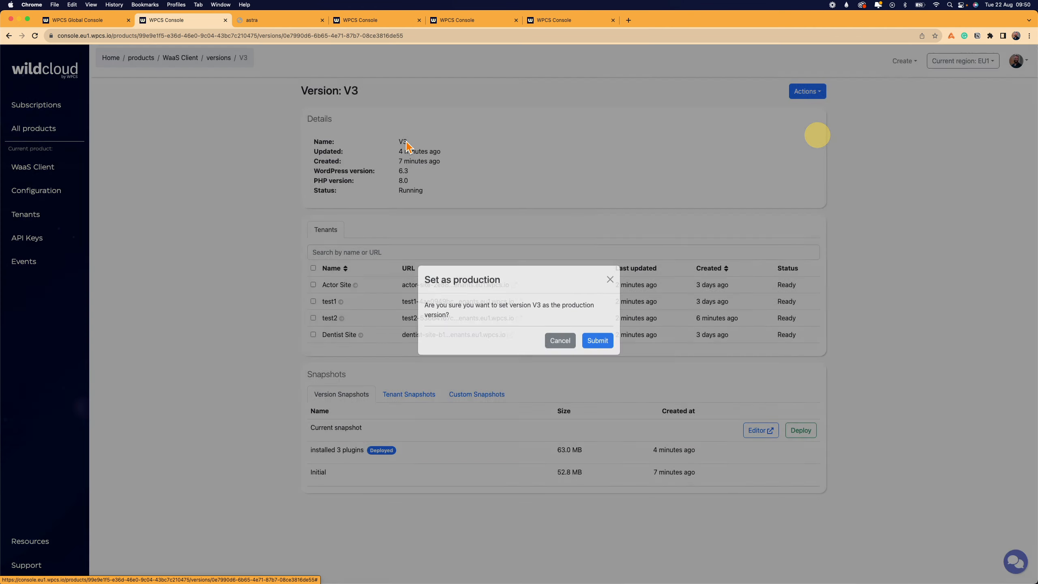
click(593, 346)
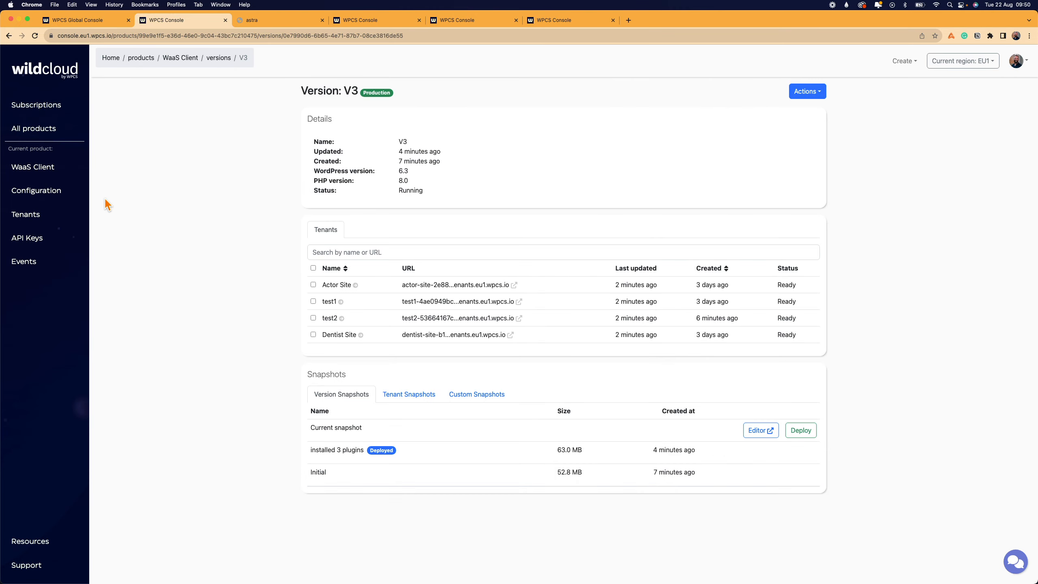
click(35, 167)
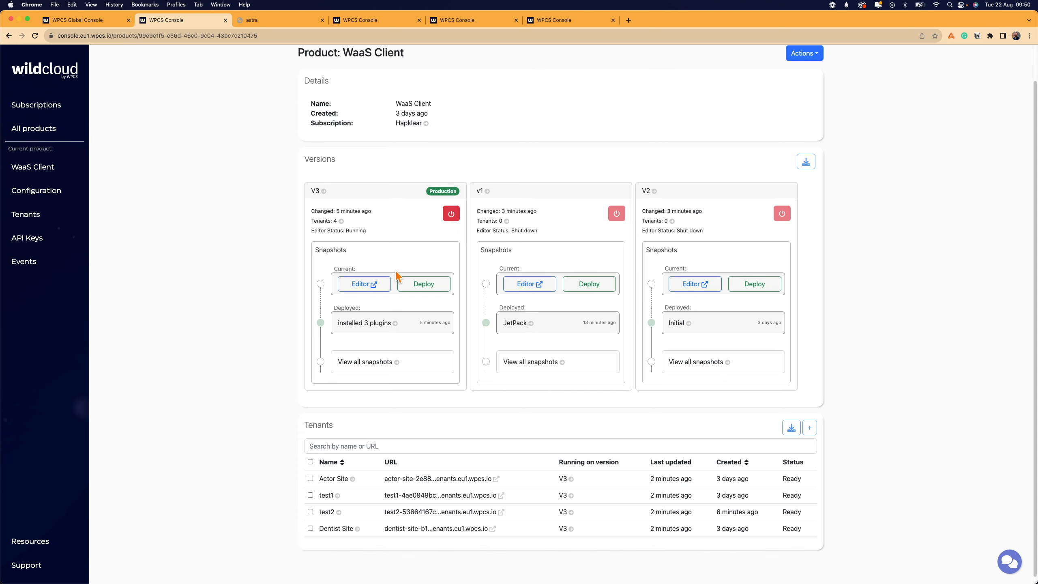
View the snapshot deployment form of version V3 and the new-tenant form, leaving both without submitting
scroll(396, 276, down, 2)
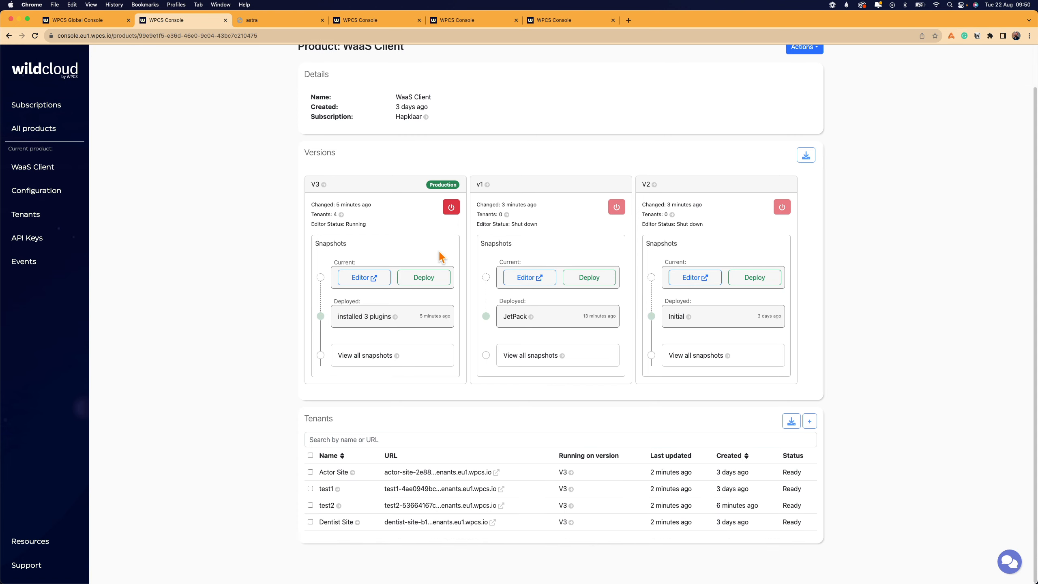
click(424, 278)
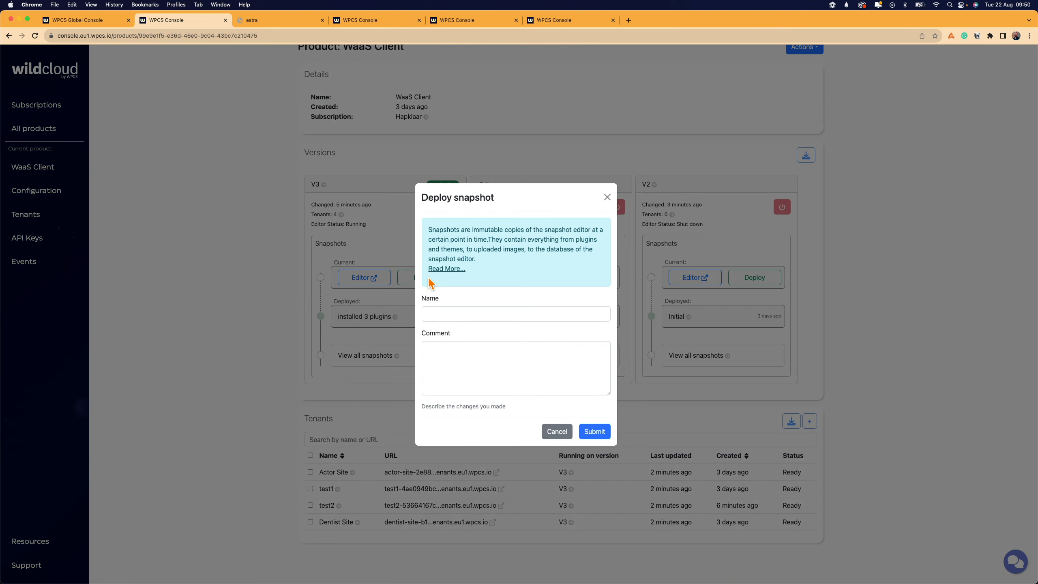
click(607, 197)
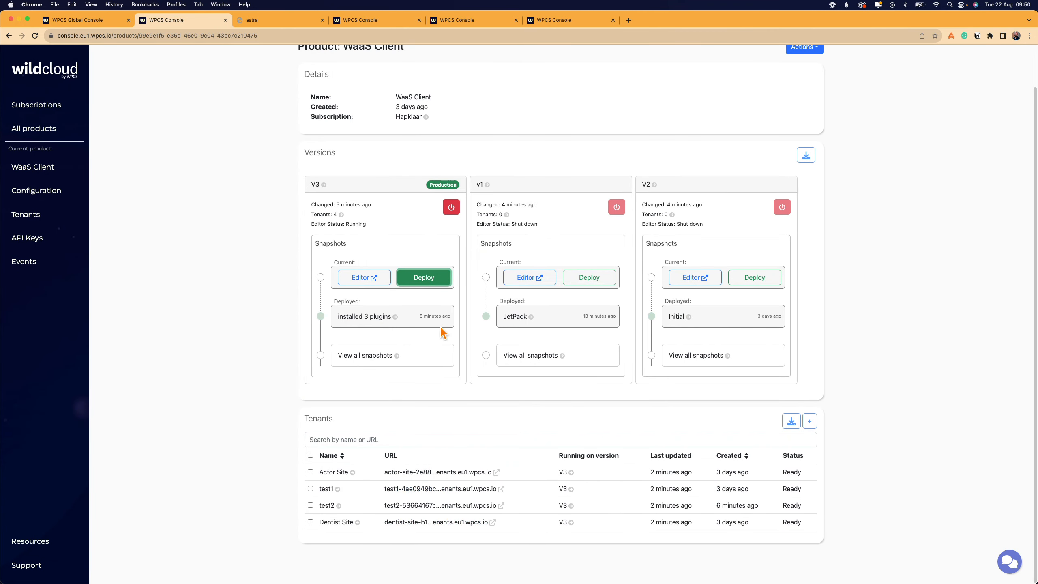
scroll(460, 261, up, 2)
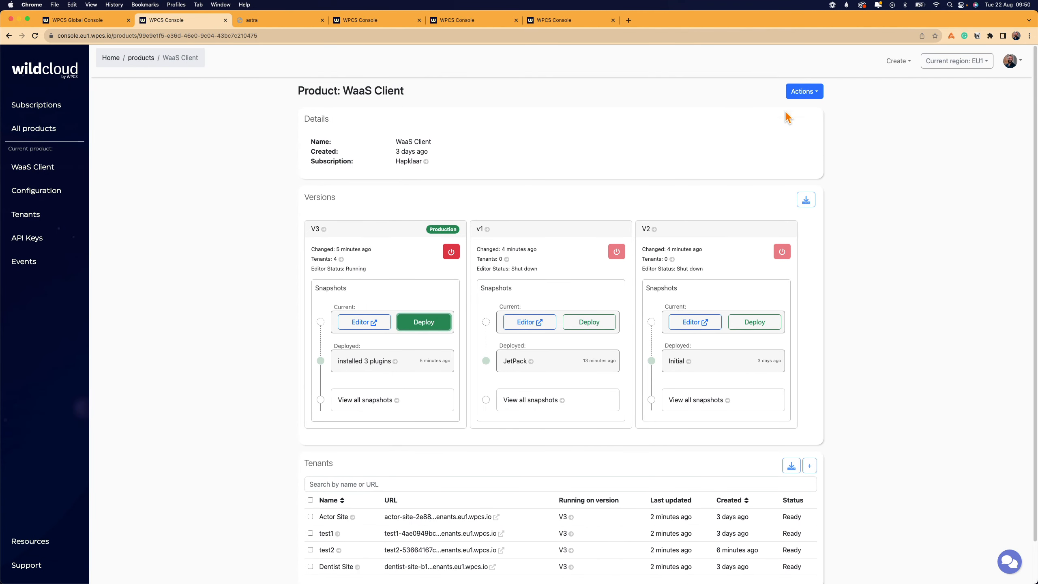
click(804, 91)
click(802, 107)
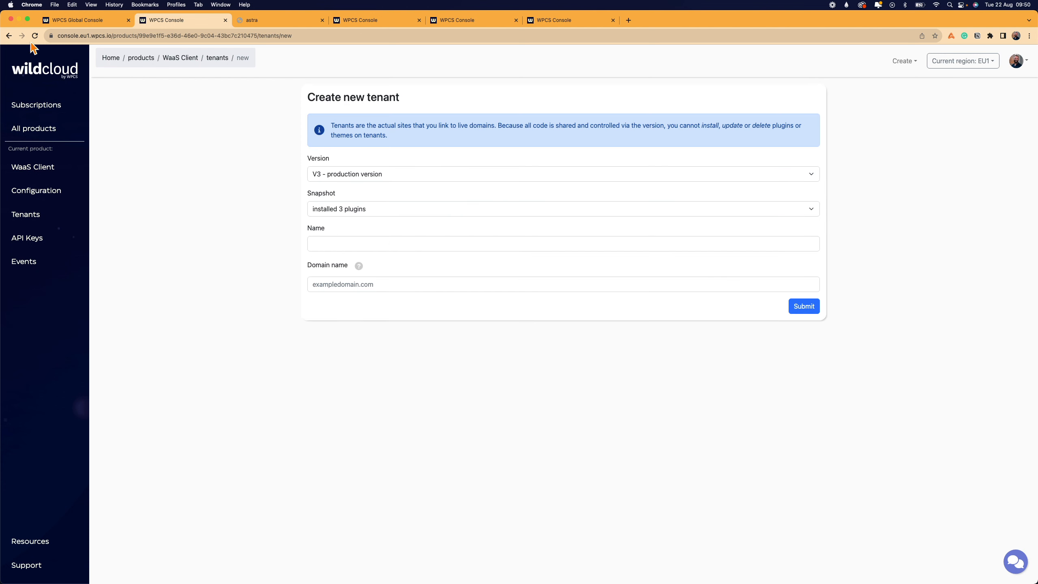
click(8, 36)
scroll(317, 398, down, 2)
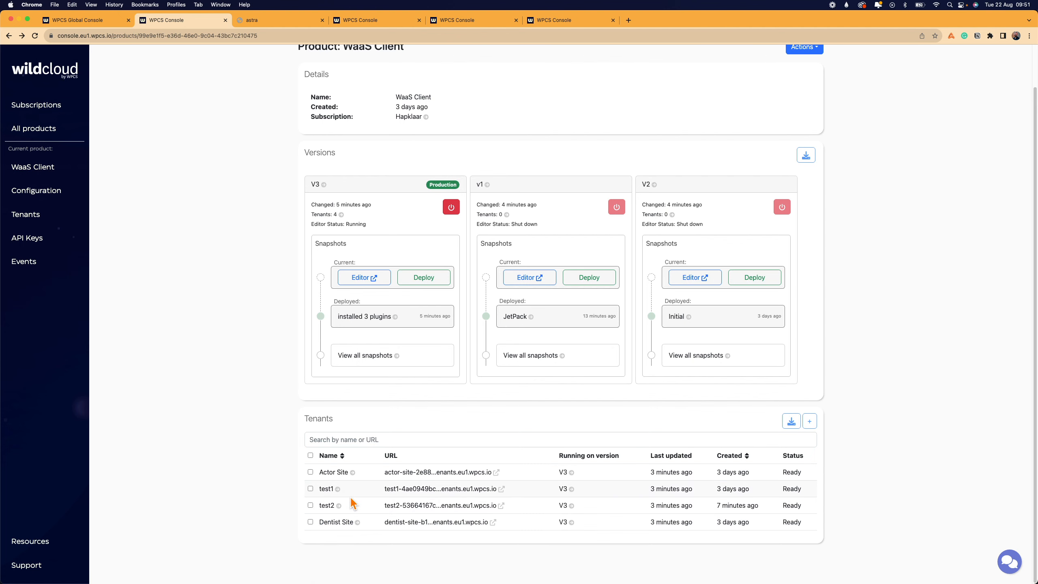
Open the Dentist Site tenant, view its tenant snapshot creation form and close the form without submitting
click(342, 523)
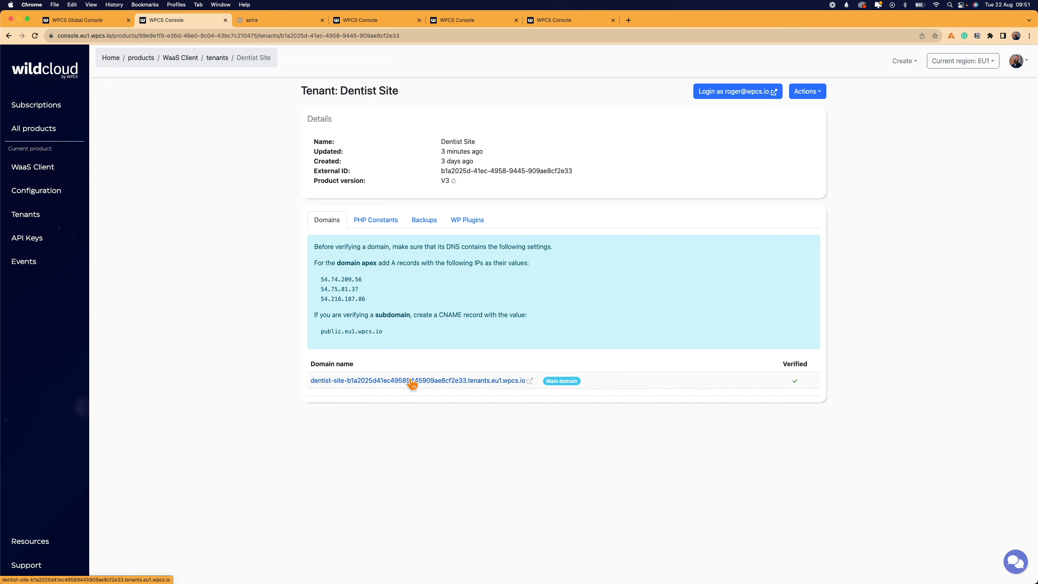
click(807, 93)
click(823, 134)
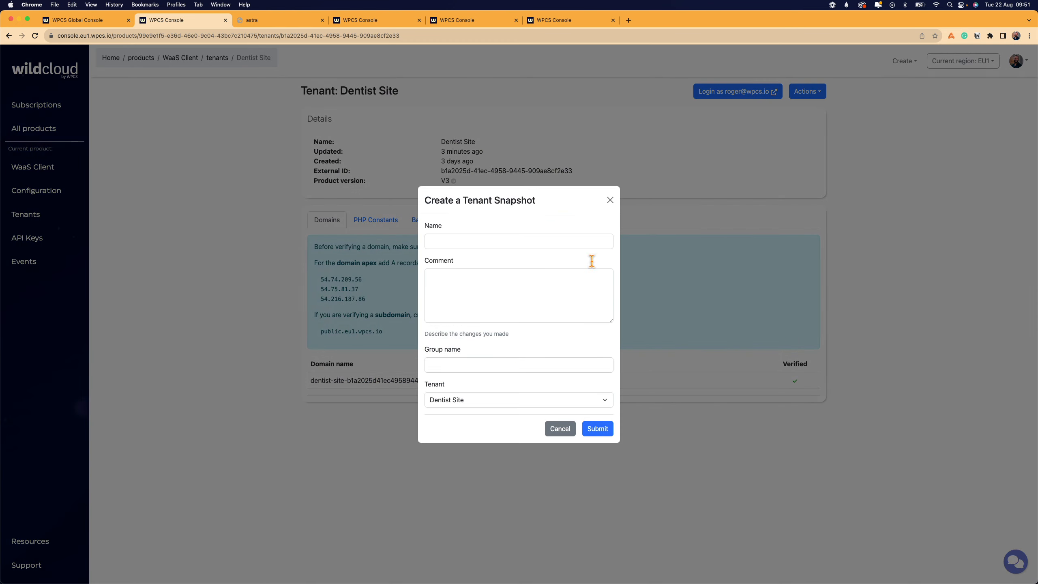
click(610, 201)
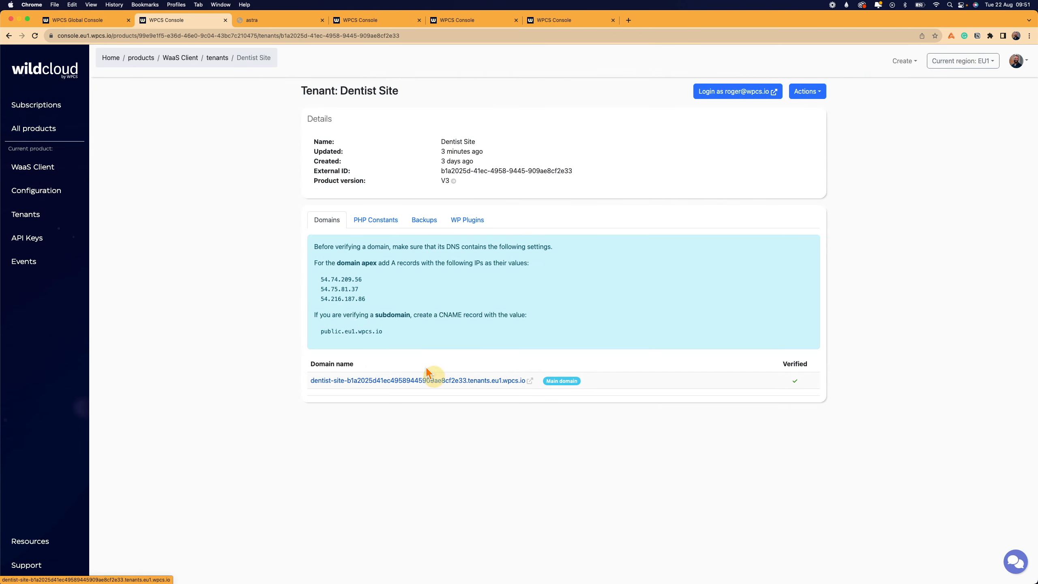
View the Dentist Site tenant's live website through its main domain and return to its tenant page
click(435, 382)
click(340, 21)
click(247, 22)
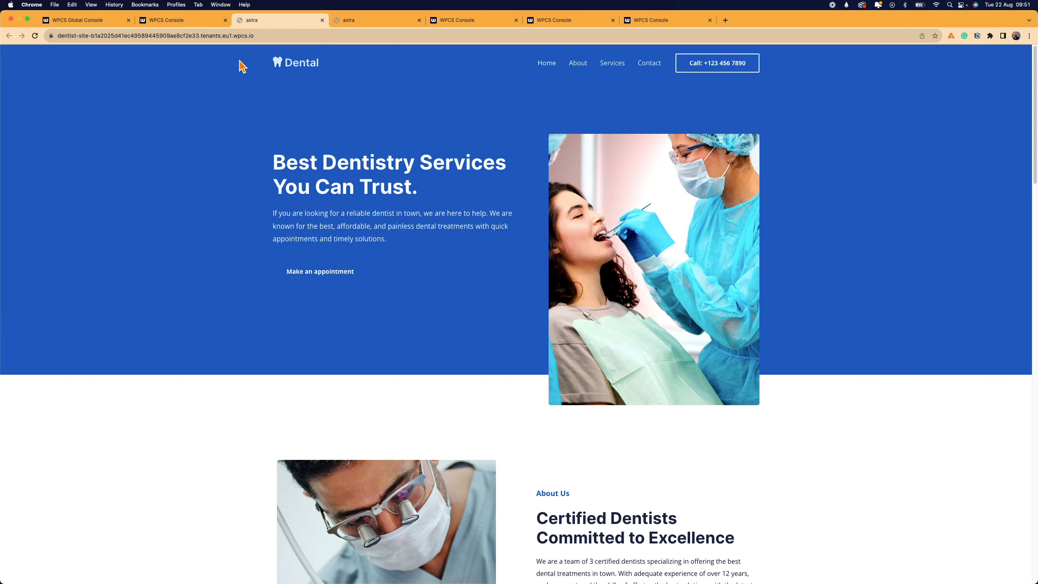
click(200, 23)
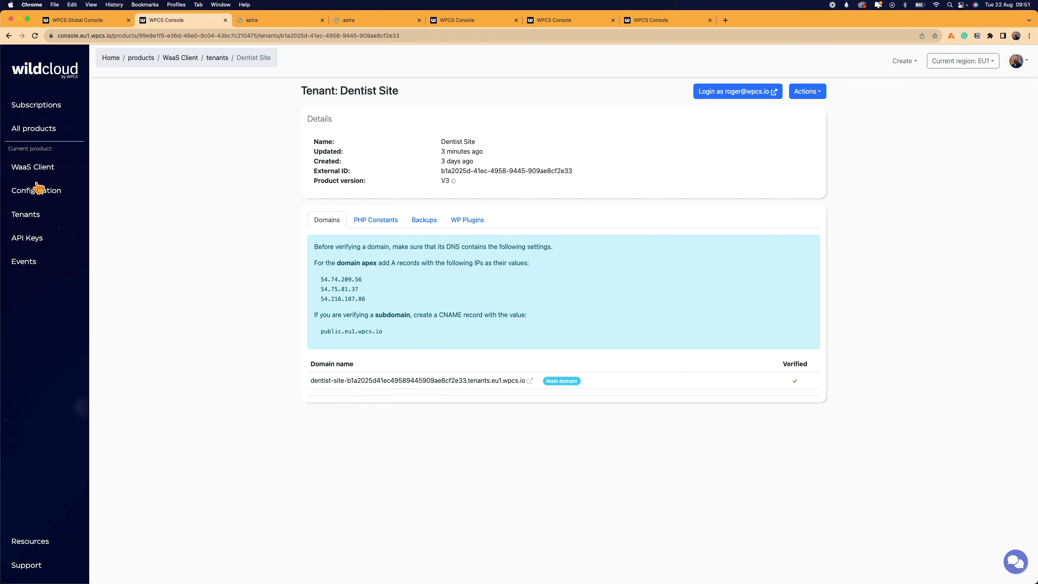
click(807, 91)
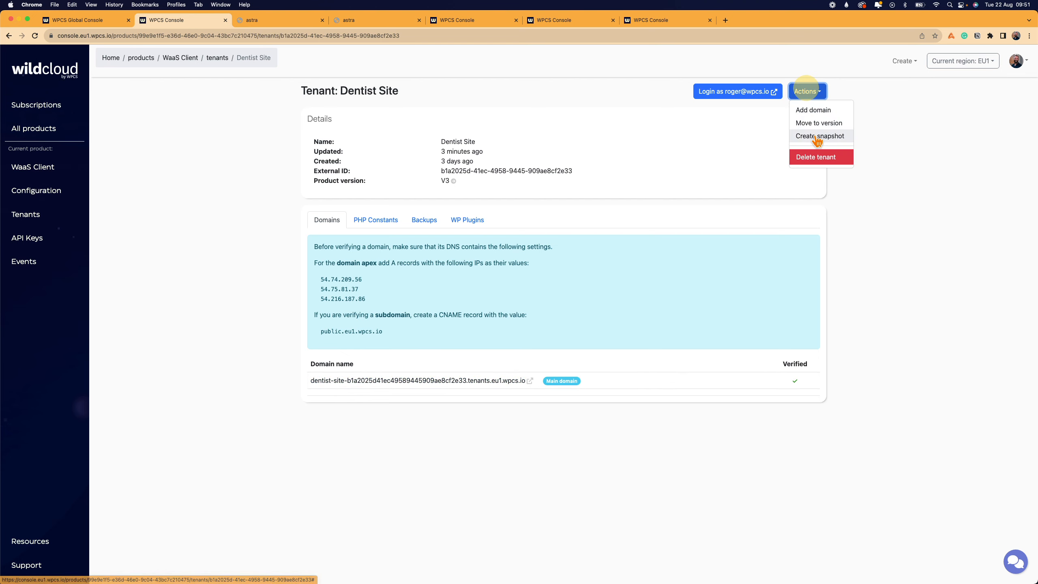
click(192, 182)
click(44, 131)
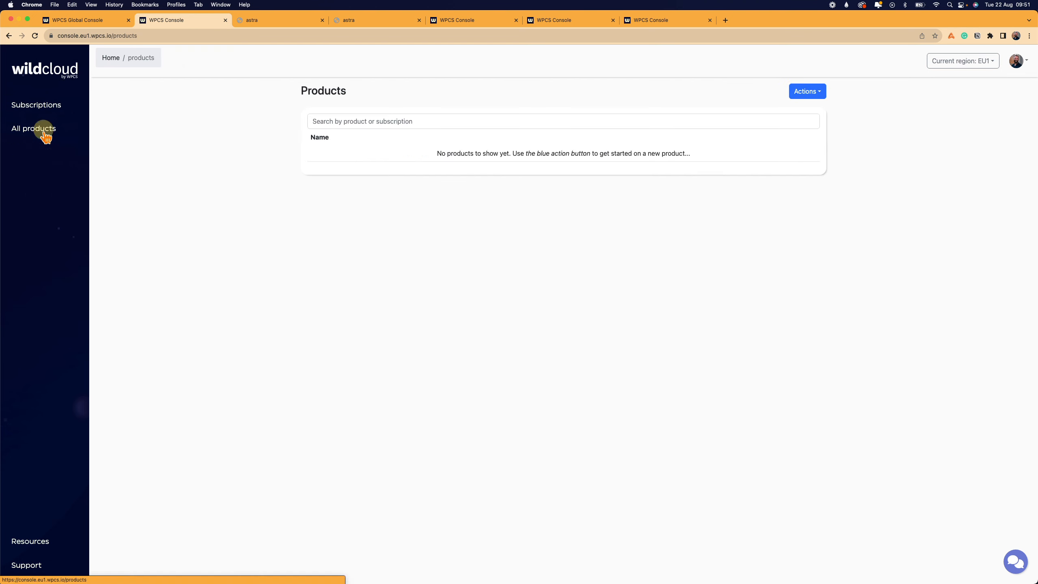
click(9, 35)
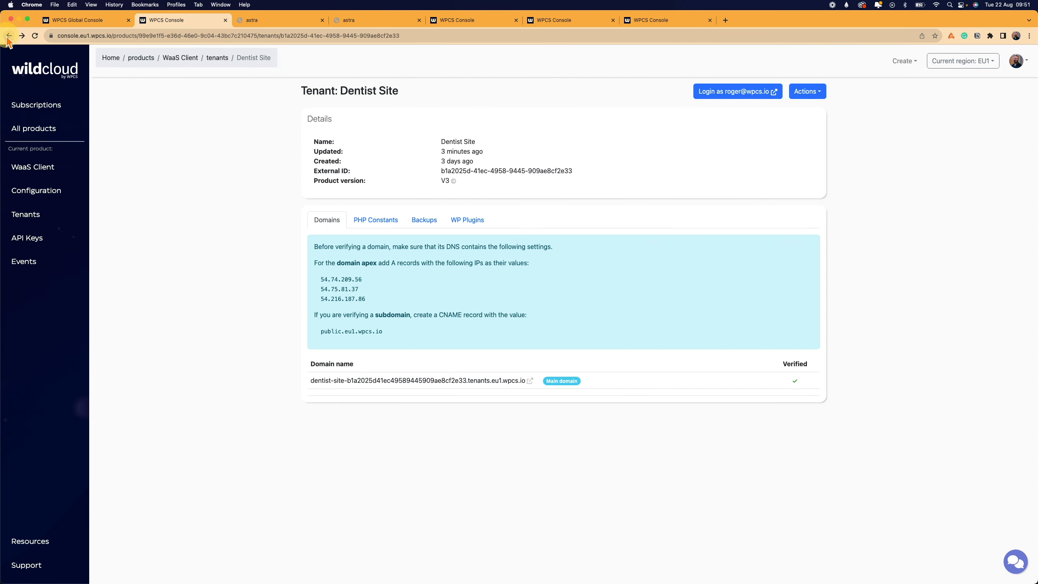
Review the tenant snapshots stored under version v1 of WaaS Client and return to the product page
click(27, 167)
scroll(327, 356, down, 2)
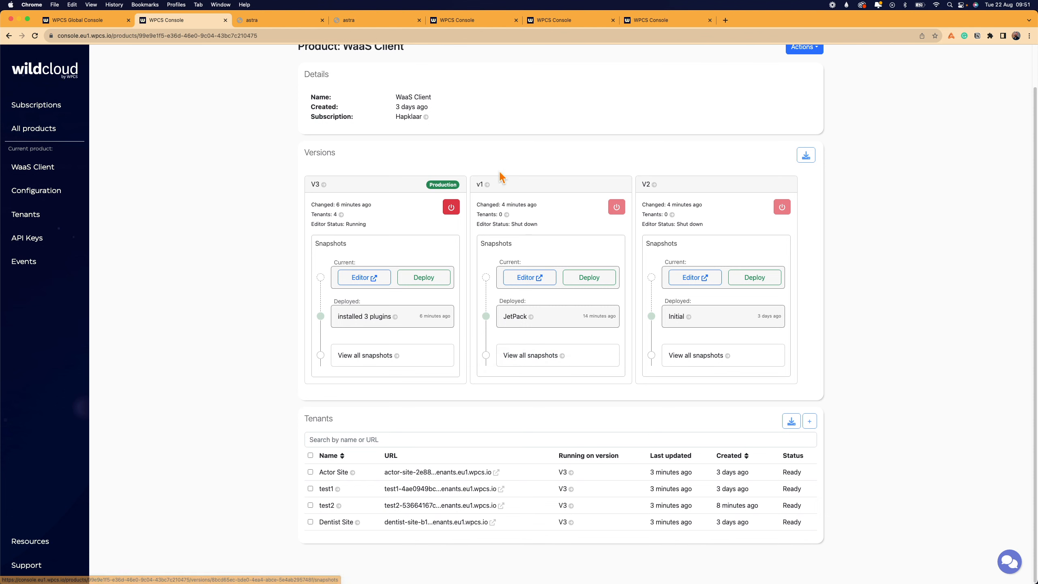
click(523, 356)
click(409, 125)
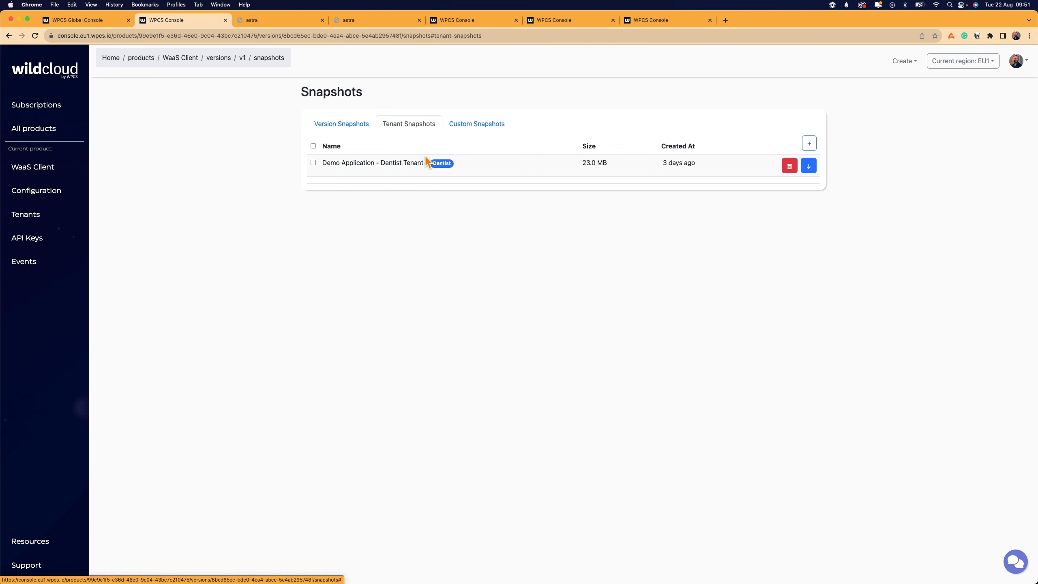
click(51, 168)
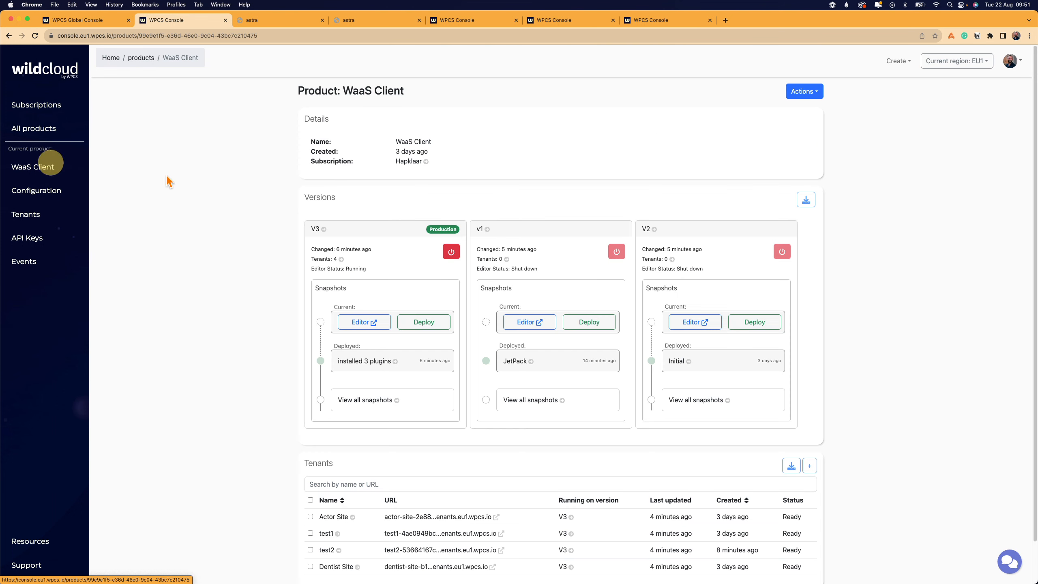
Create the tenant dentisttest on version v1 from the snapshot Demo Application - Dentist Tenant, and return to the WaaS Client product page
click(819, 92)
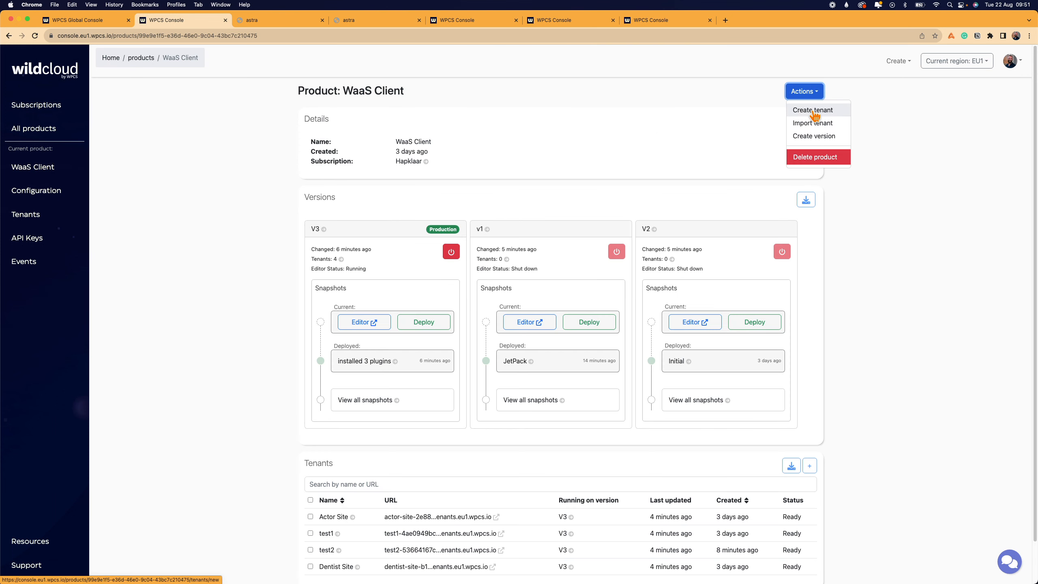
click(815, 110)
click(426, 167)
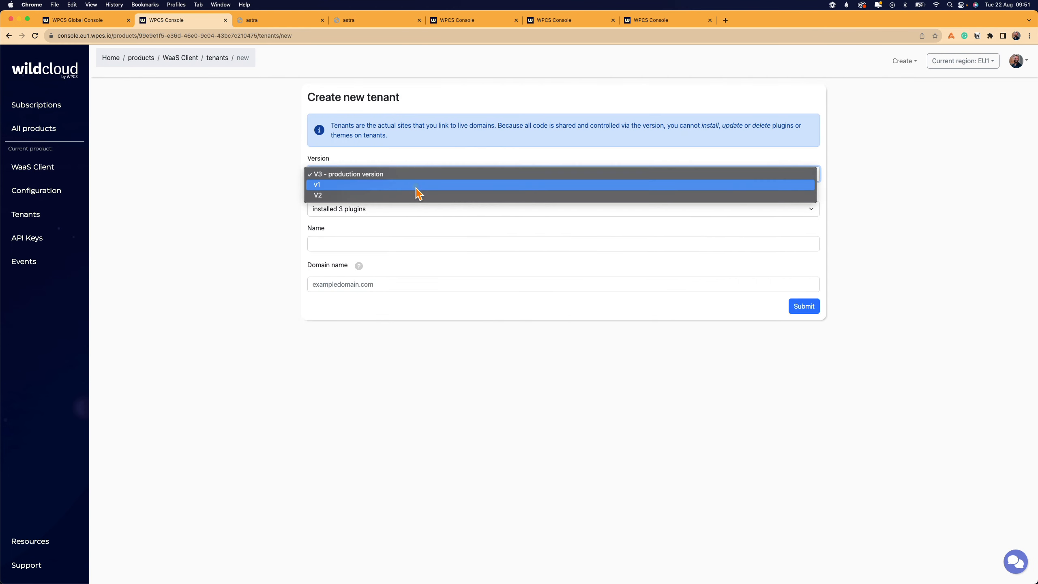
click(416, 192)
click(389, 212)
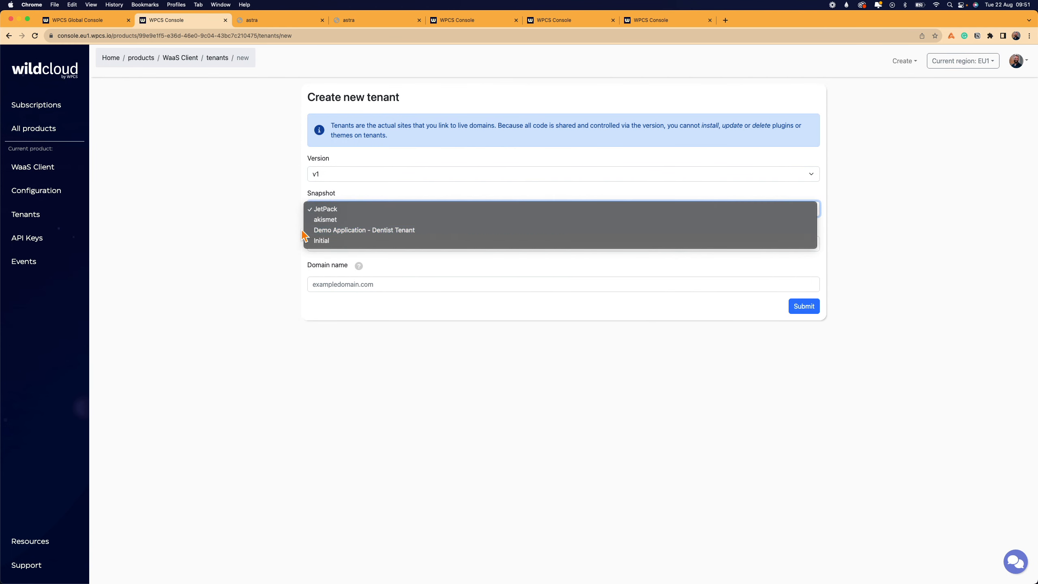
click(398, 230)
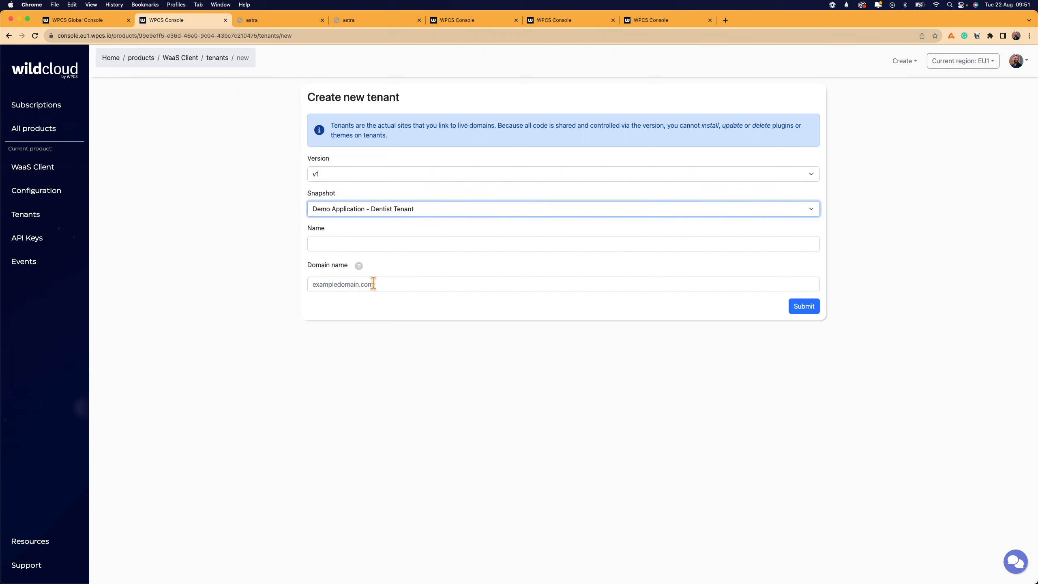
click(371, 242)
text(de)
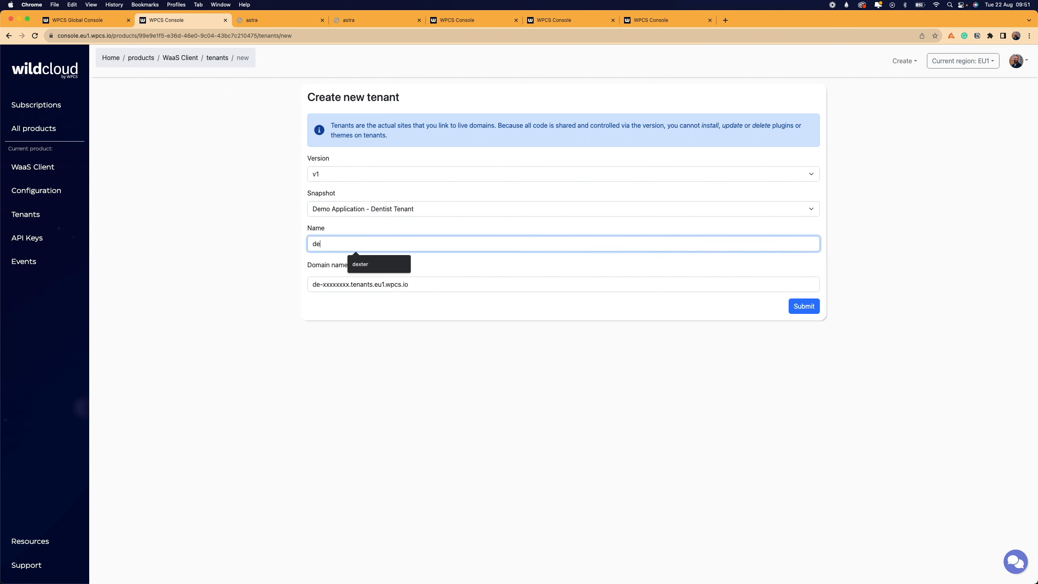
text(ntisttest)
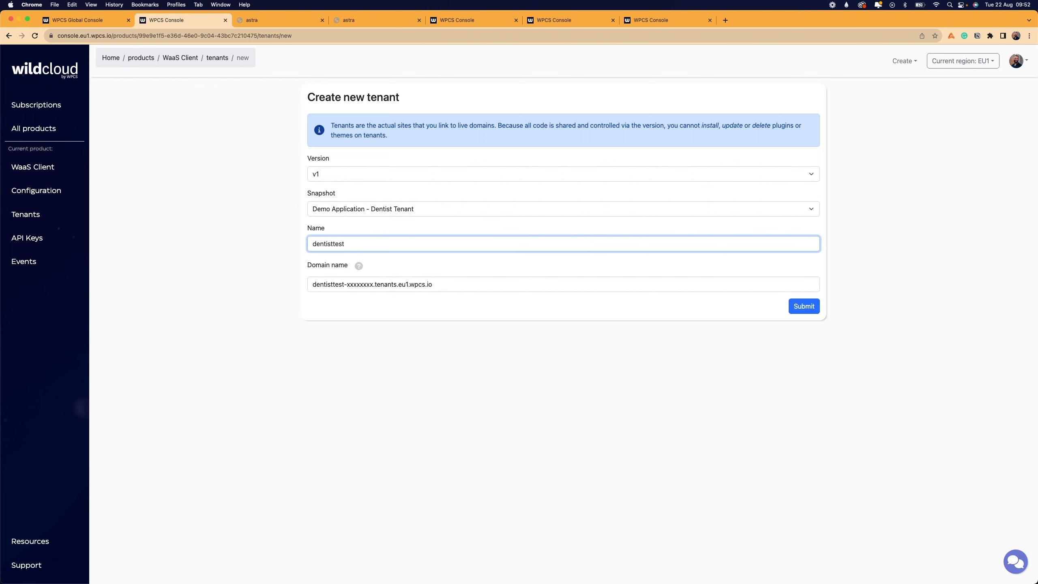
key(Return)
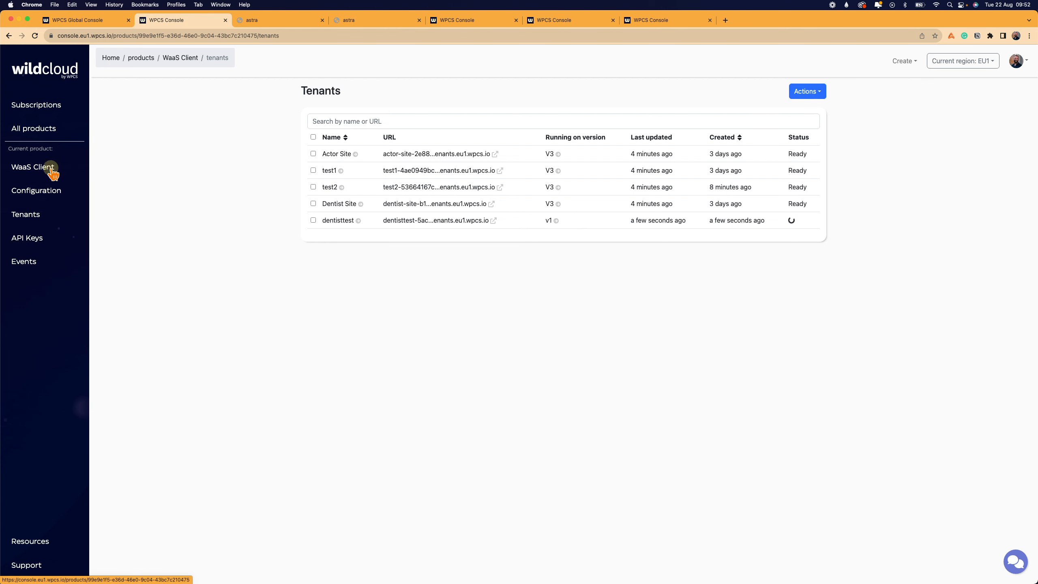
click(64, 173)
scroll(593, 420, down, 3)
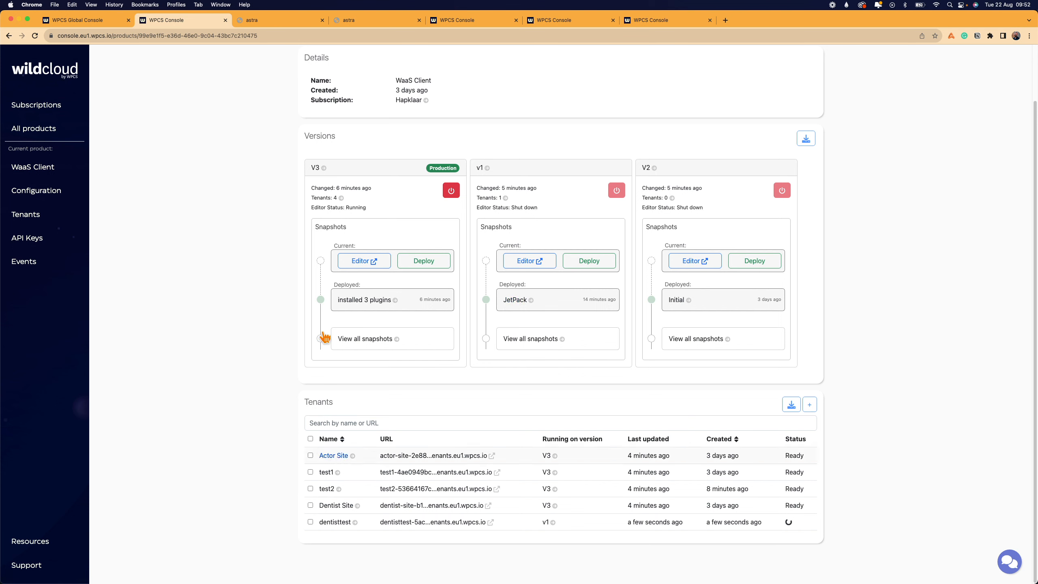
Review the Actor Site tenant's domain settings, including the add-domain form, as well as its PHP constants and backups
click(473, 20)
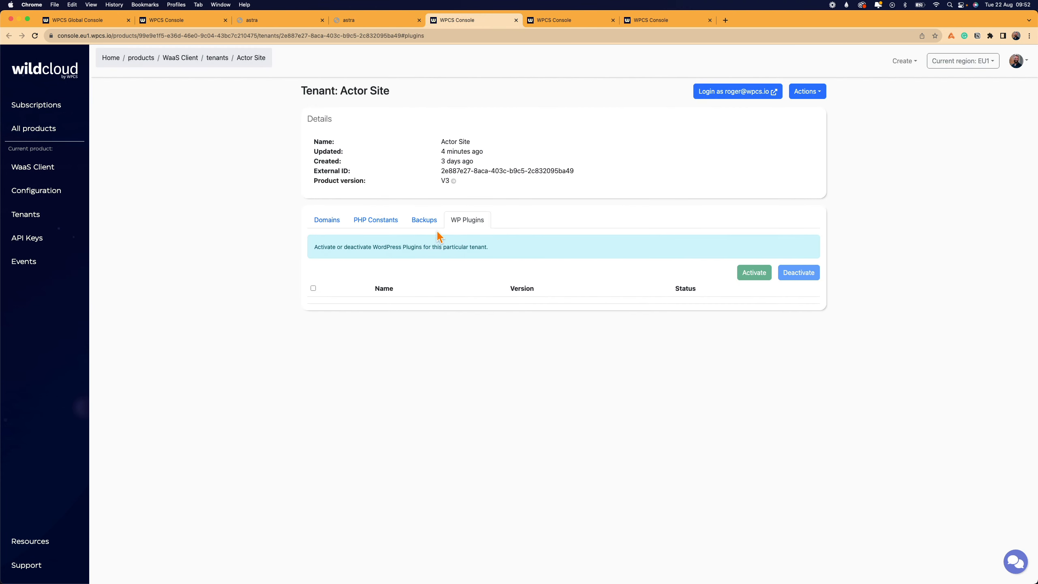
click(326, 224)
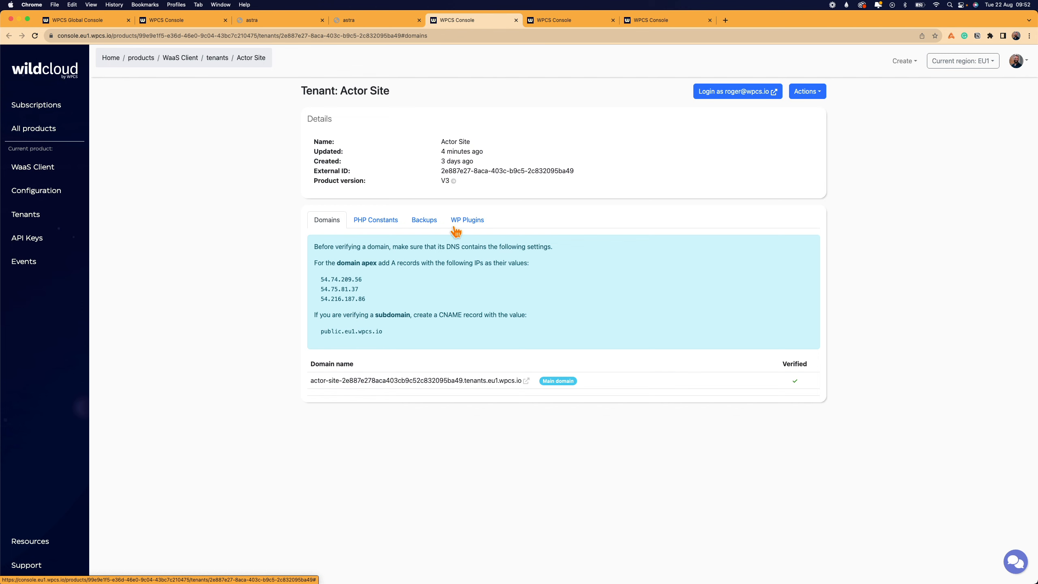
click(801, 91)
click(813, 110)
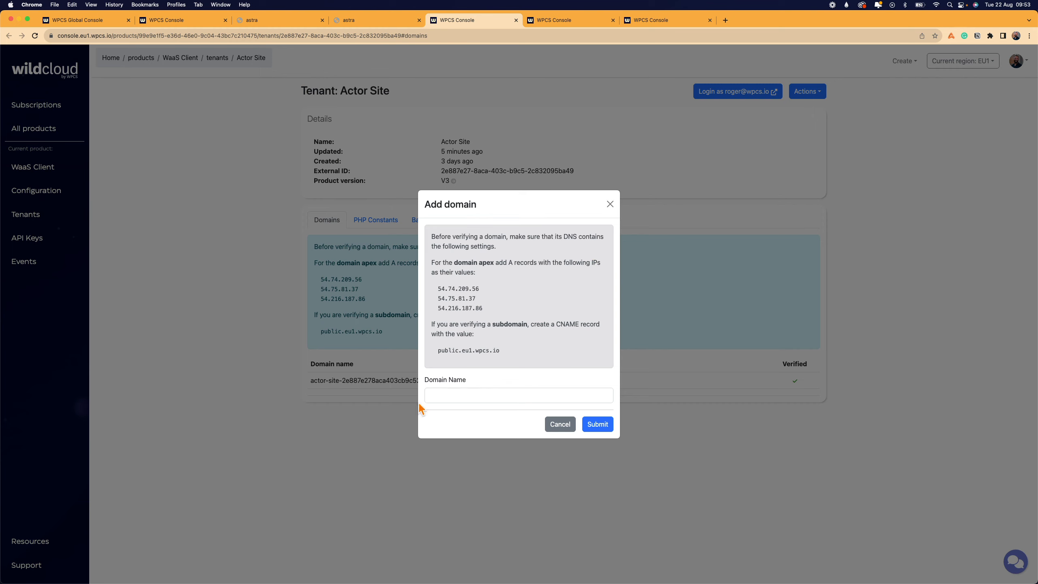
click(609, 204)
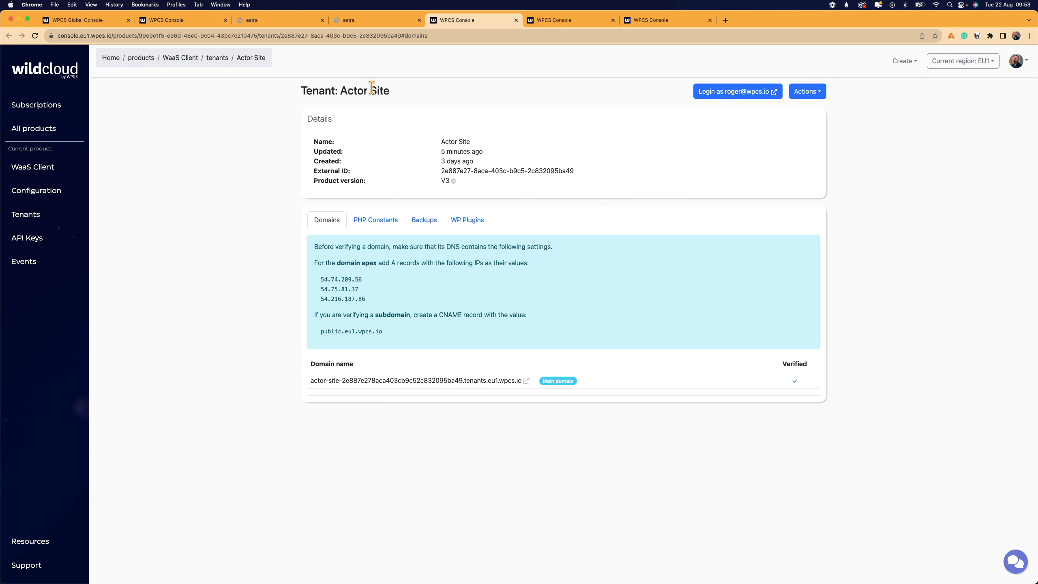
click(365, 223)
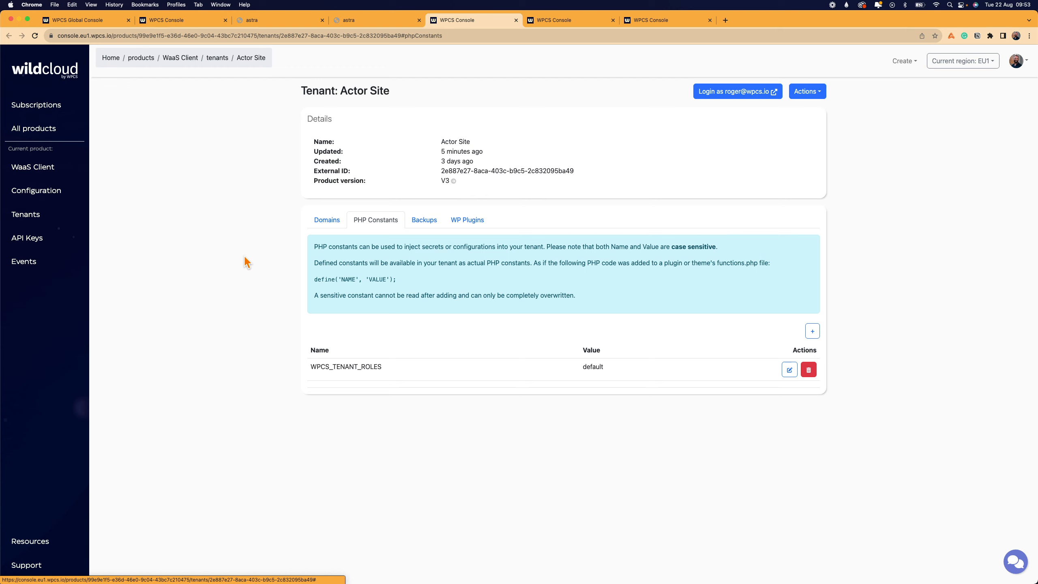
click(425, 221)
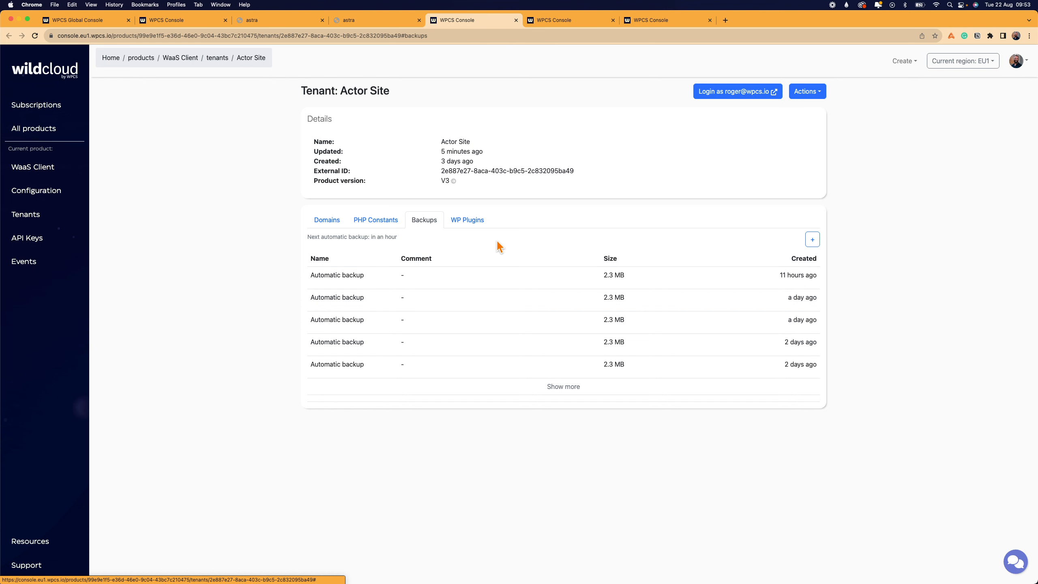
Review the WordPress plugins of the Actor Site tenant and return to the WaaS Client product page
click(476, 222)
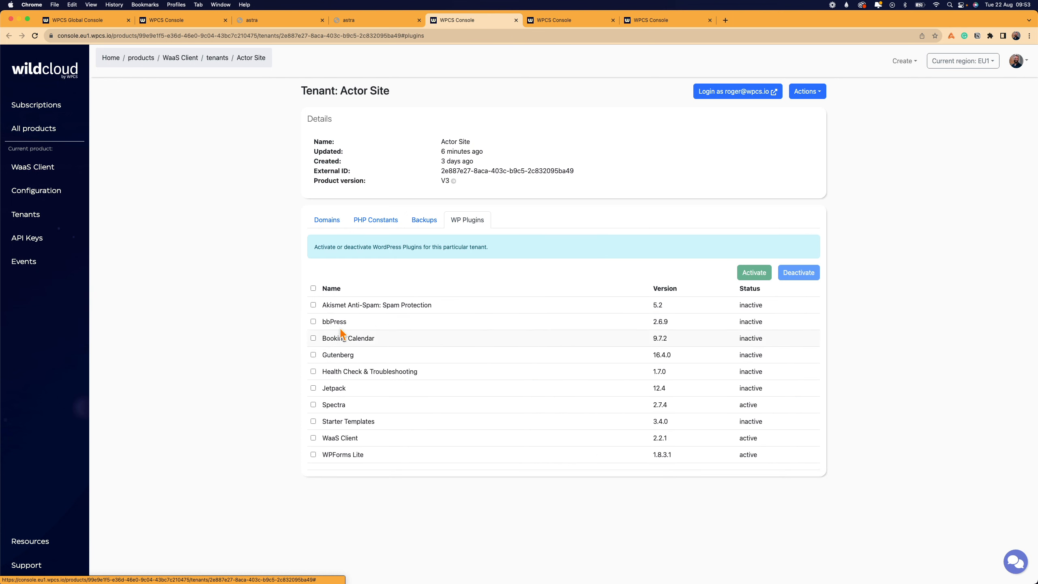
click(43, 168)
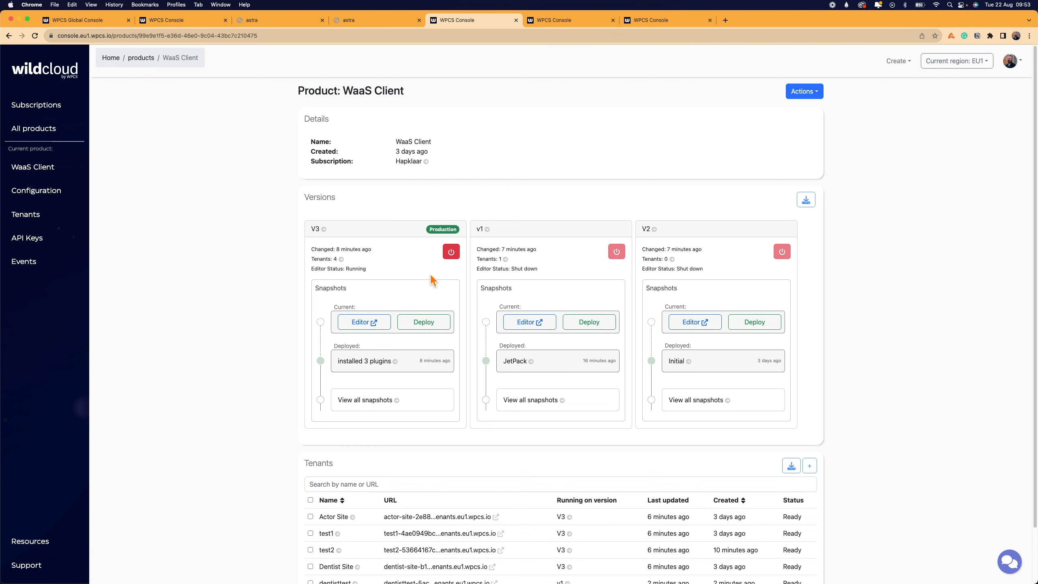
Activate the Akismet Anti-Spam: Spam Protection plugin for all tenants running on version V3
click(316, 230)
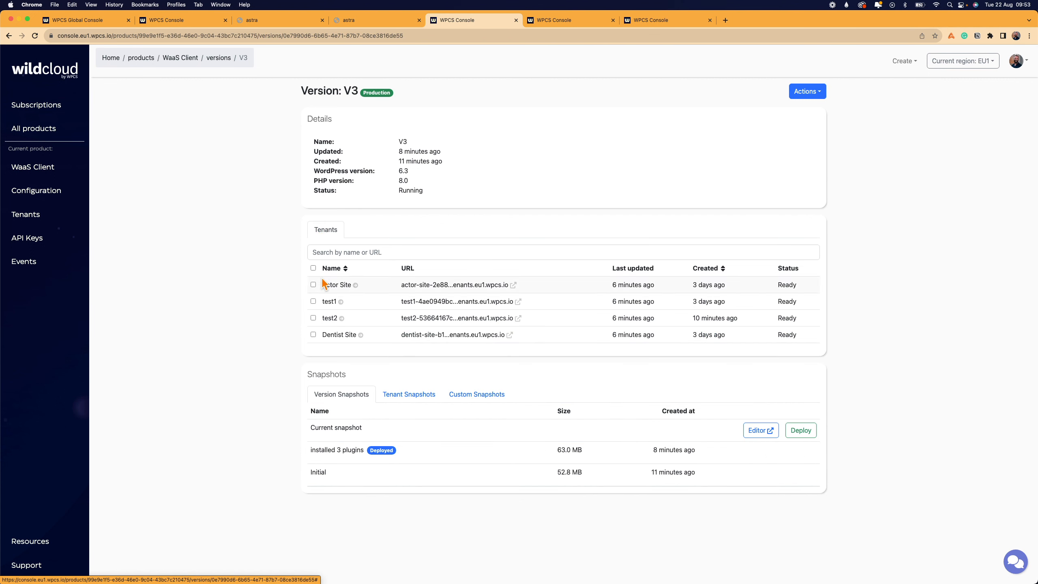
click(314, 269)
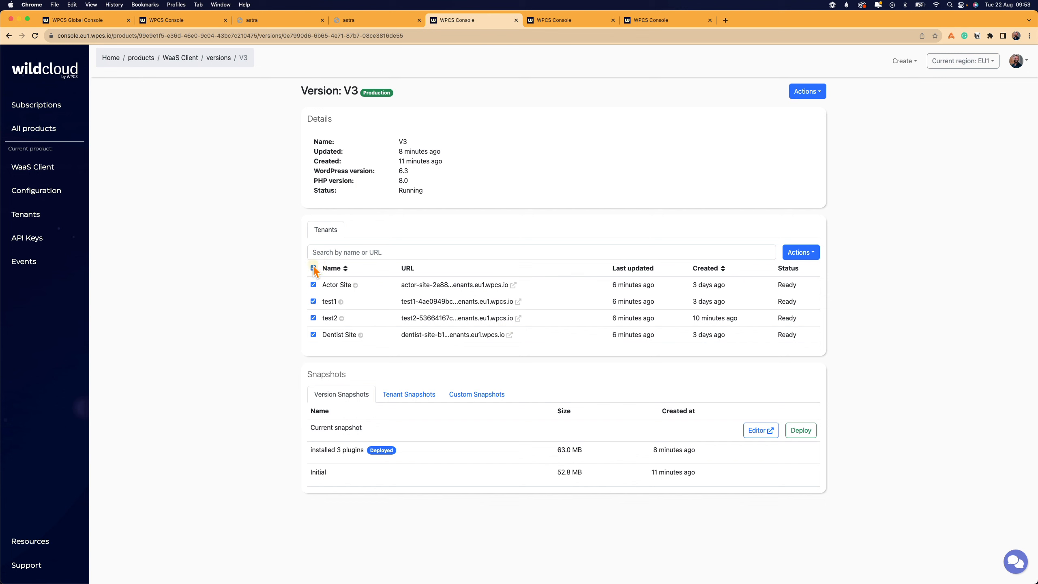
click(799, 252)
click(814, 287)
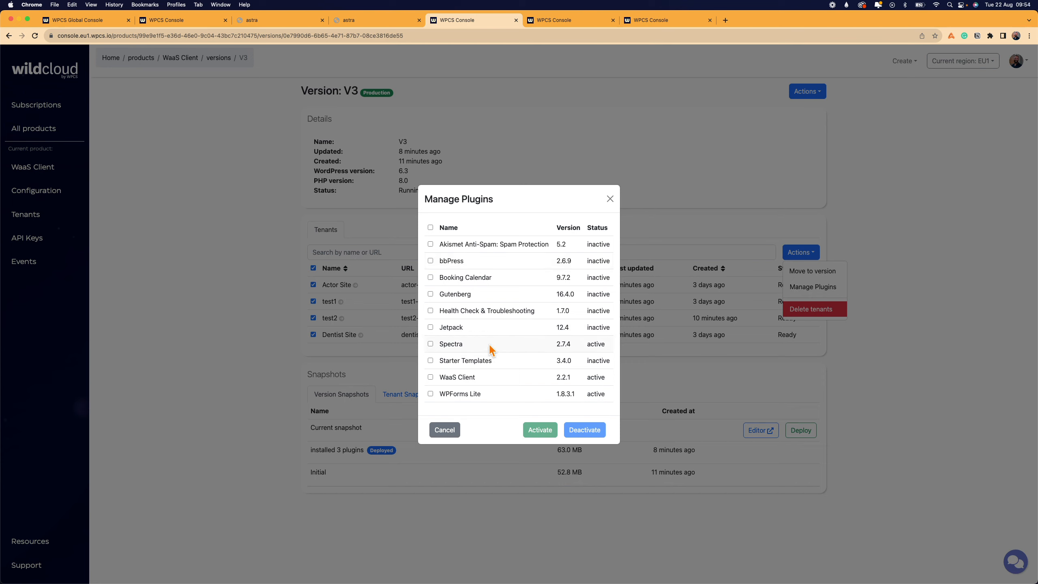
click(430, 244)
click(531, 432)
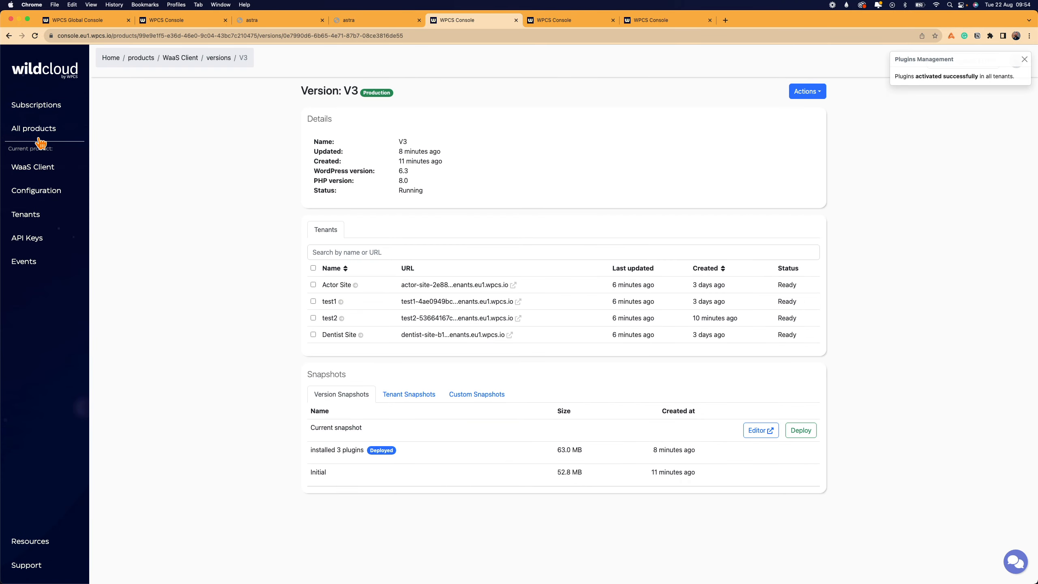
Review the versions and tenants of the WaaS Client product, and switch to the WPCS Global Console's application creation options
click(28, 167)
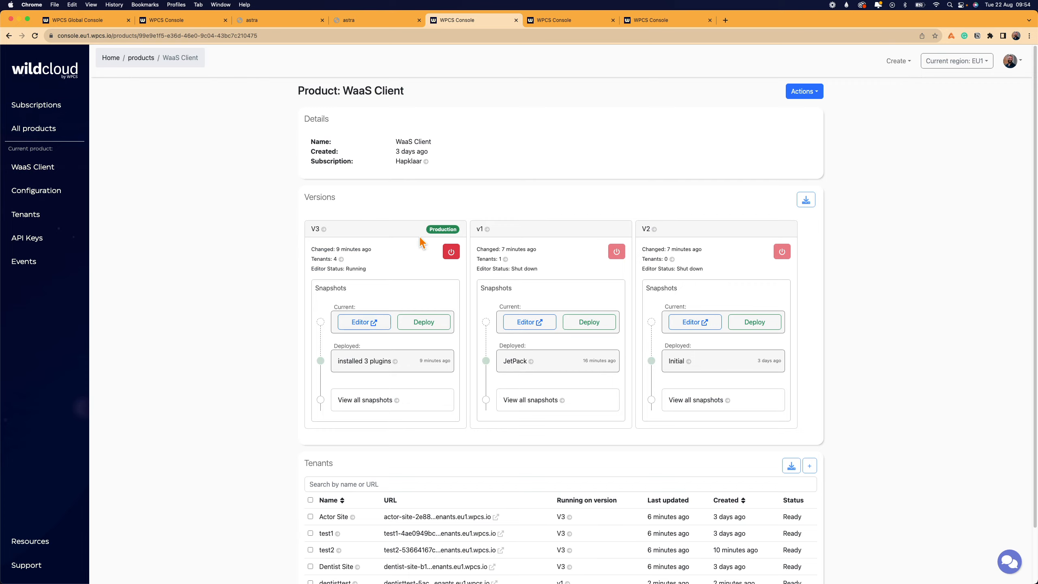
scroll(484, 238, down, 2)
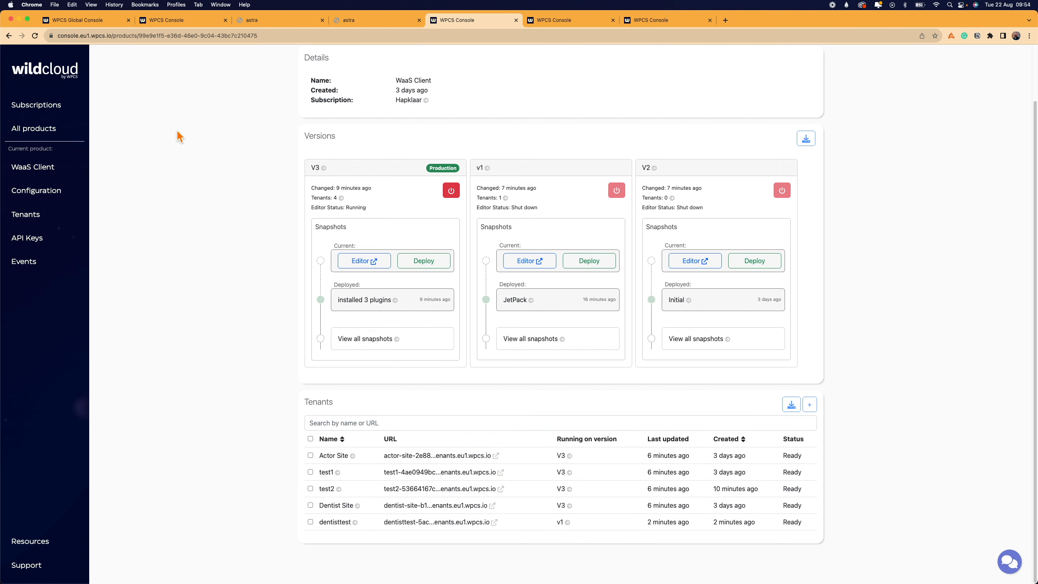
click(98, 23)
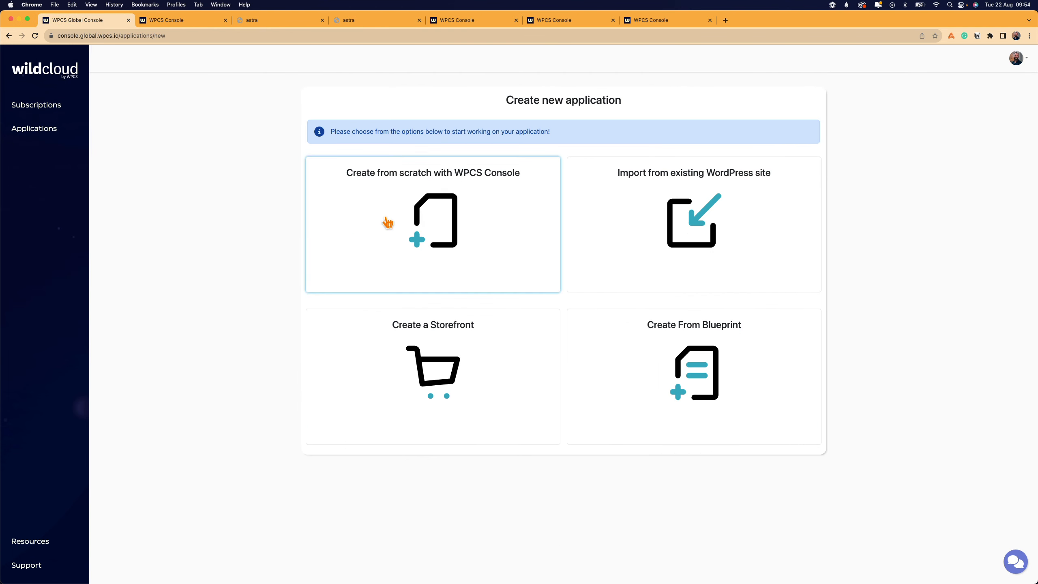